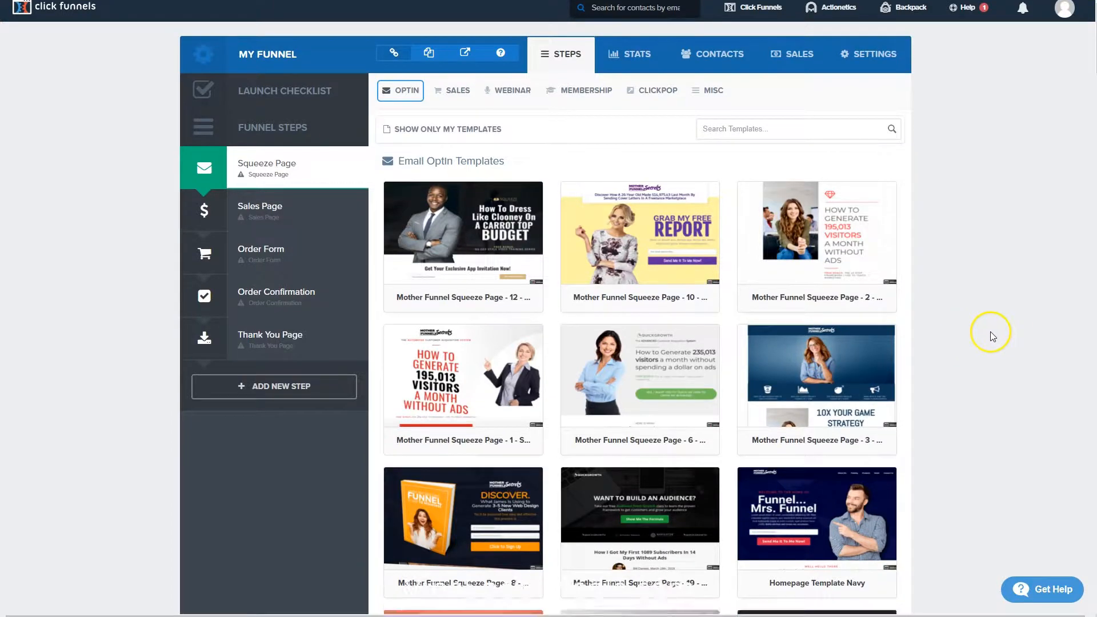
Select the Mother Funnel Vintage Squeeze - 2 template for the Squeeze Page step.
{"action": "scroll", "coordinate": [989, 331], "scroll_direction": "down", "scroll_amount": 15}
{"action": "scroll", "coordinate": [991, 337], "scroll_direction": "down", "scroll_amount": 7}
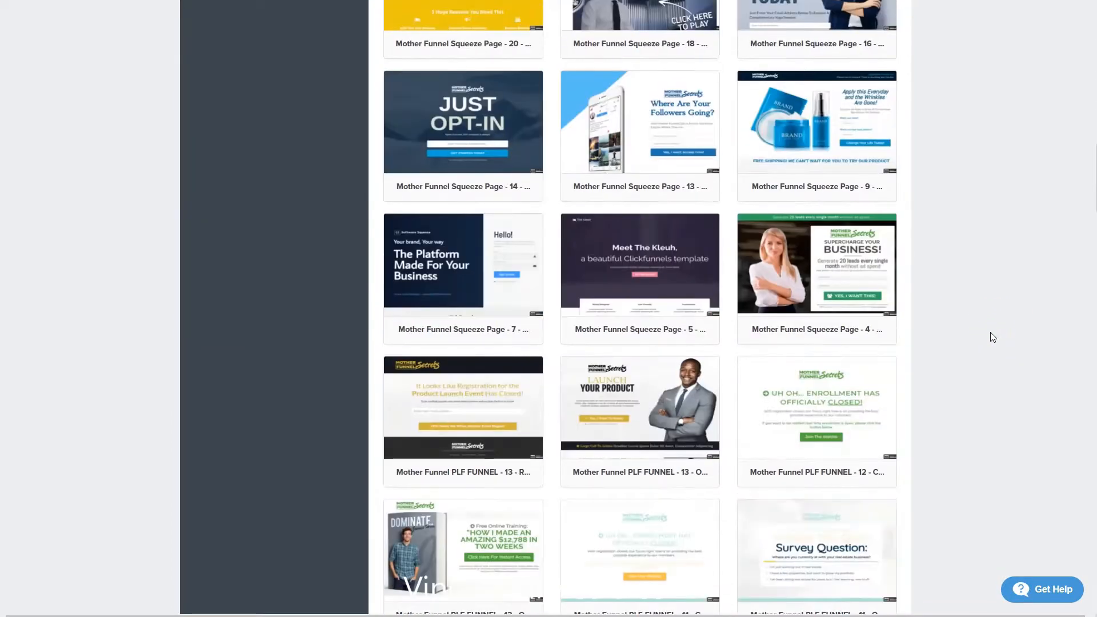
{"action": "scroll", "coordinate": [992, 337], "scroll_direction": "up", "scroll_amount": 14}
{"action": "mouse_move", "coordinate": [601, 460]}
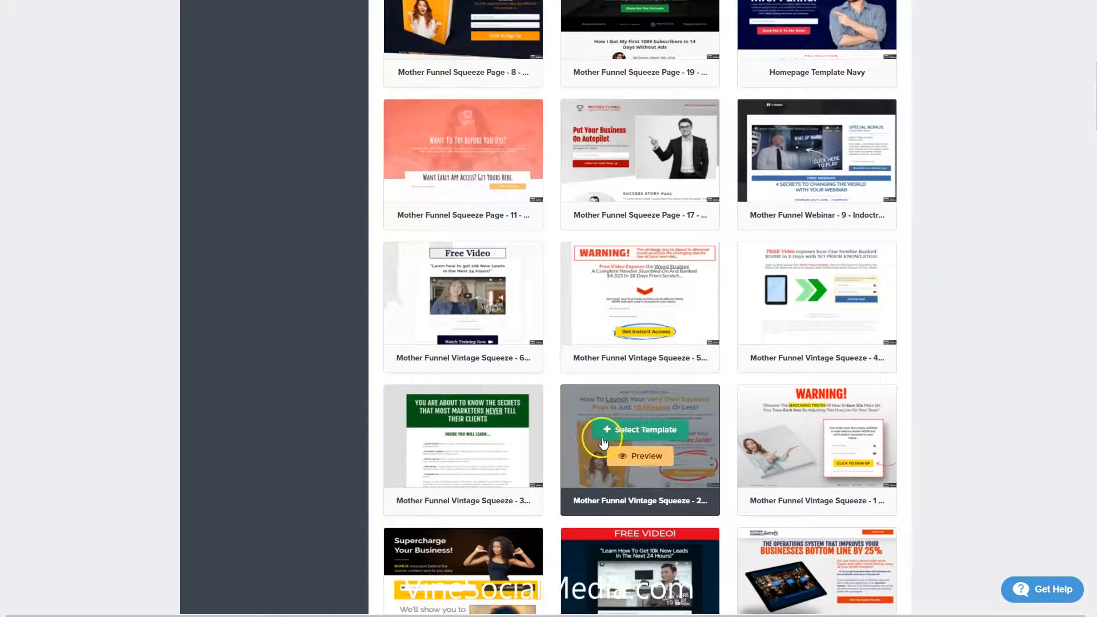
{"action": "left_click", "coordinate": [629, 437]}
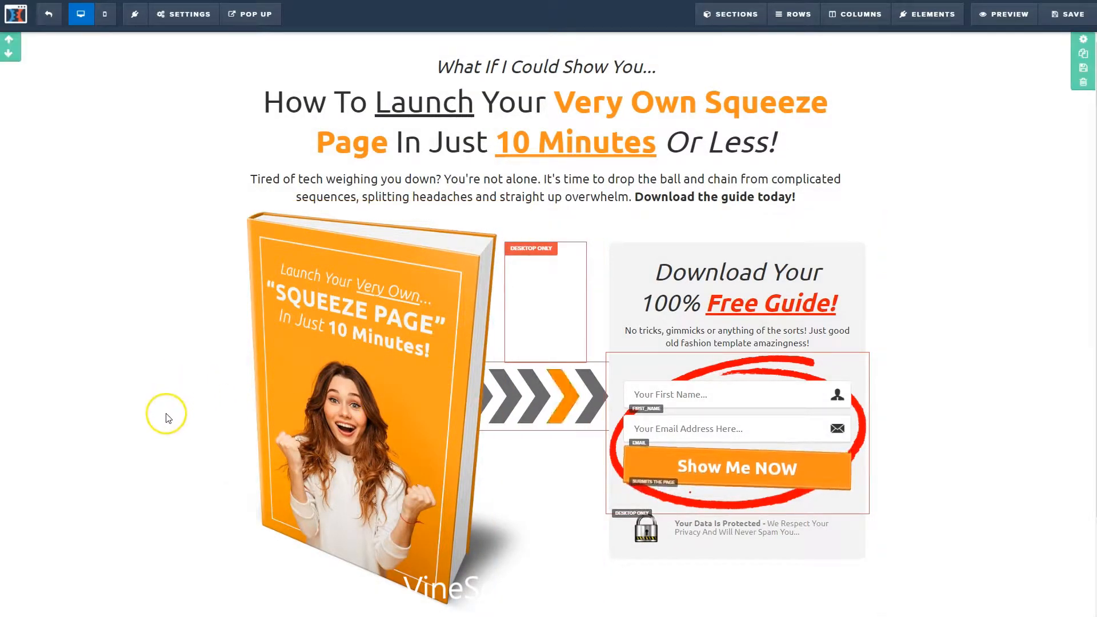
Delete the orange book cover image and the row of arrows beside the opt-in form.
{"action": "scroll", "coordinate": [166, 412], "scroll_direction": "down", "scroll_amount": 2}
{"action": "scroll", "coordinate": [167, 414], "scroll_direction": "up", "scroll_amount": 2}
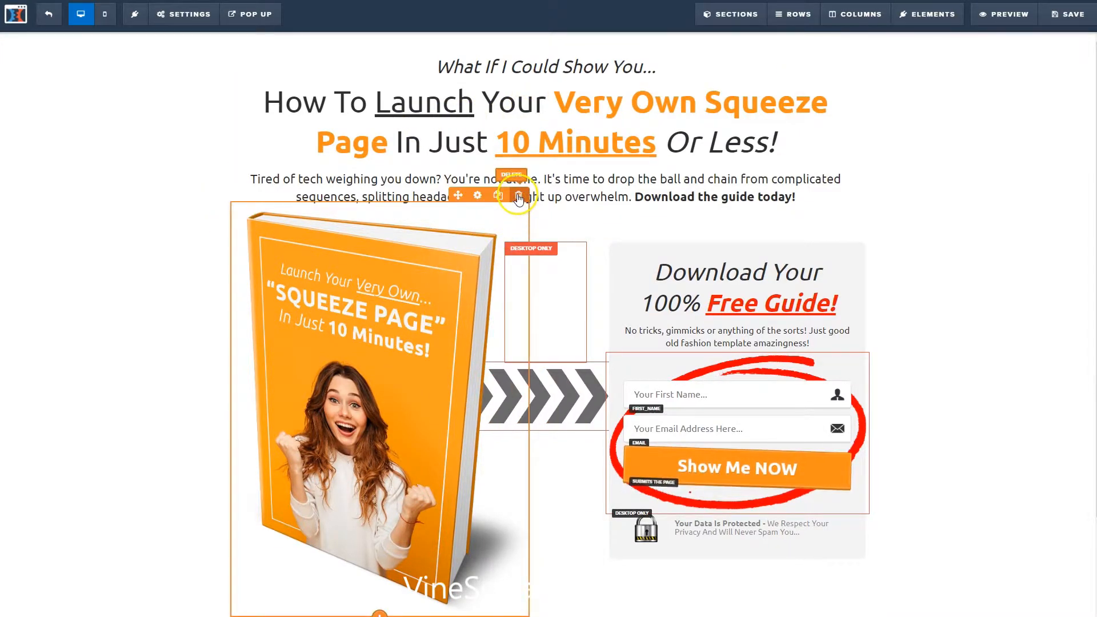
{"action": "left_click", "coordinate": [518, 197]}
{"action": "left_click", "coordinate": [605, 50]}
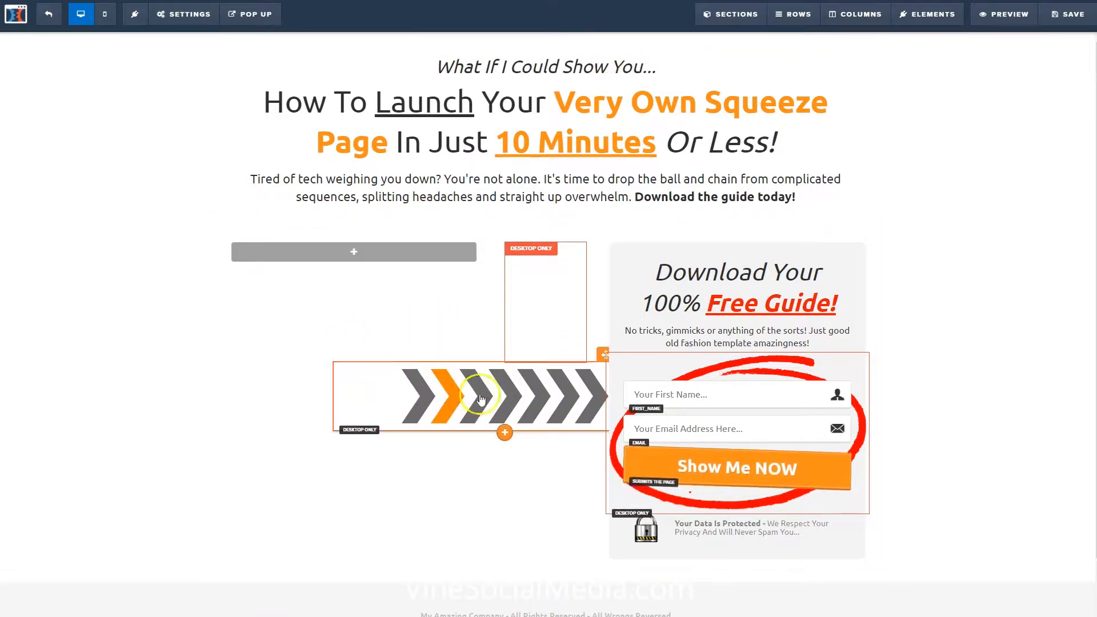
{"action": "left_click", "coordinate": [538, 394]}
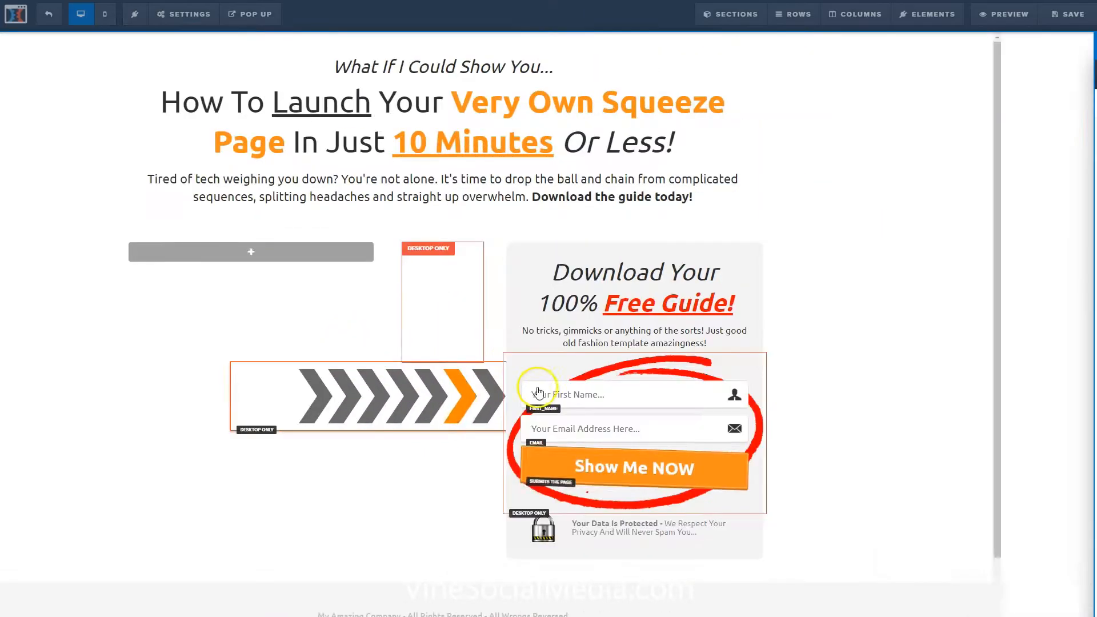
{"action": "left_click", "coordinate": [1086, 609]}
{"action": "left_click", "coordinate": [606, 45]}
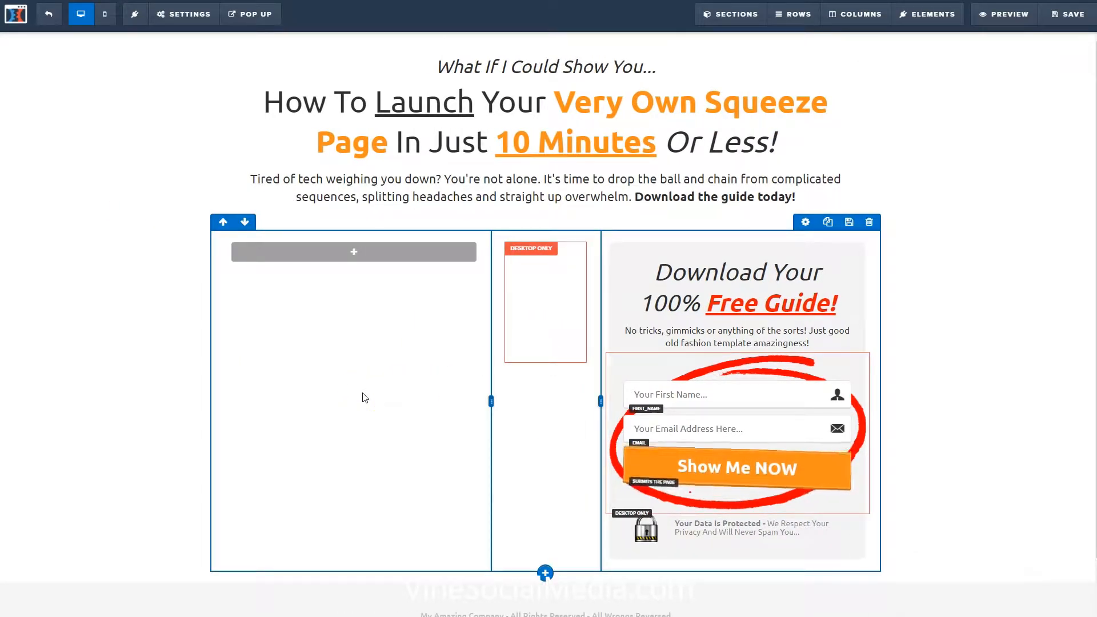
Add an image element to the empty column and set it to the High Level Strategies tablet picture from the uploaded images.
{"action": "left_click", "coordinate": [355, 252]}
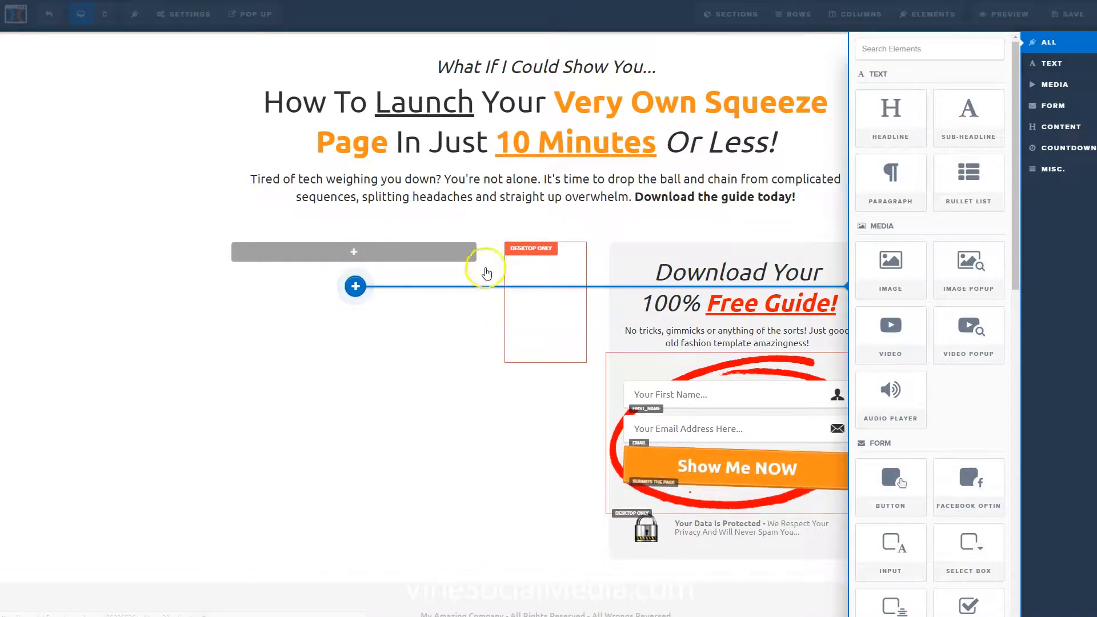
{"action": "left_click", "coordinate": [895, 273]}
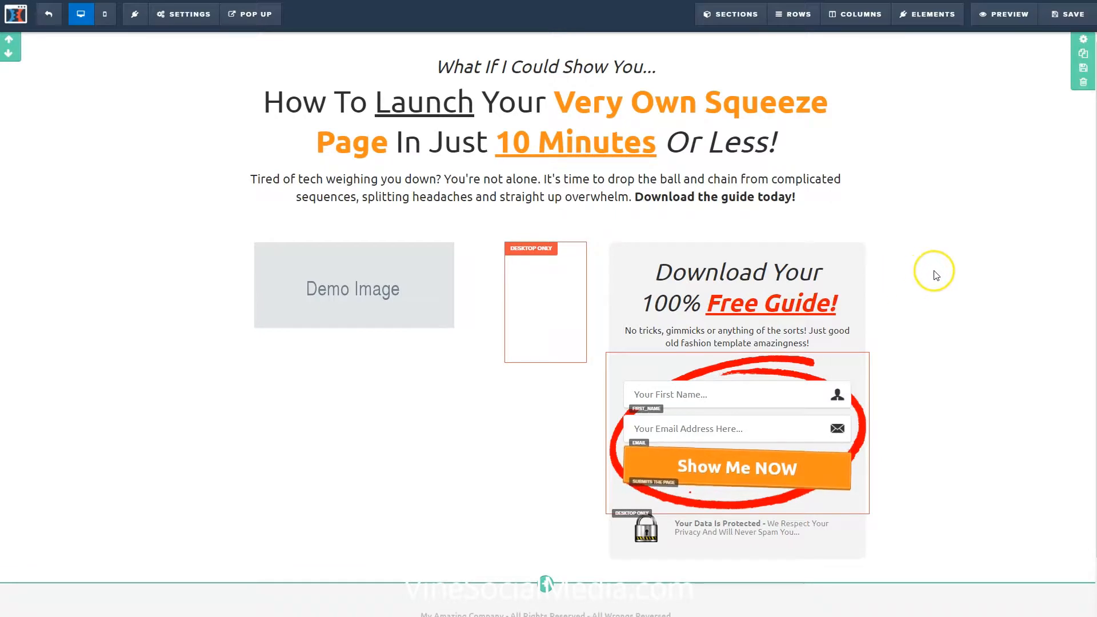
{"action": "mouse_move", "coordinate": [373, 269]}
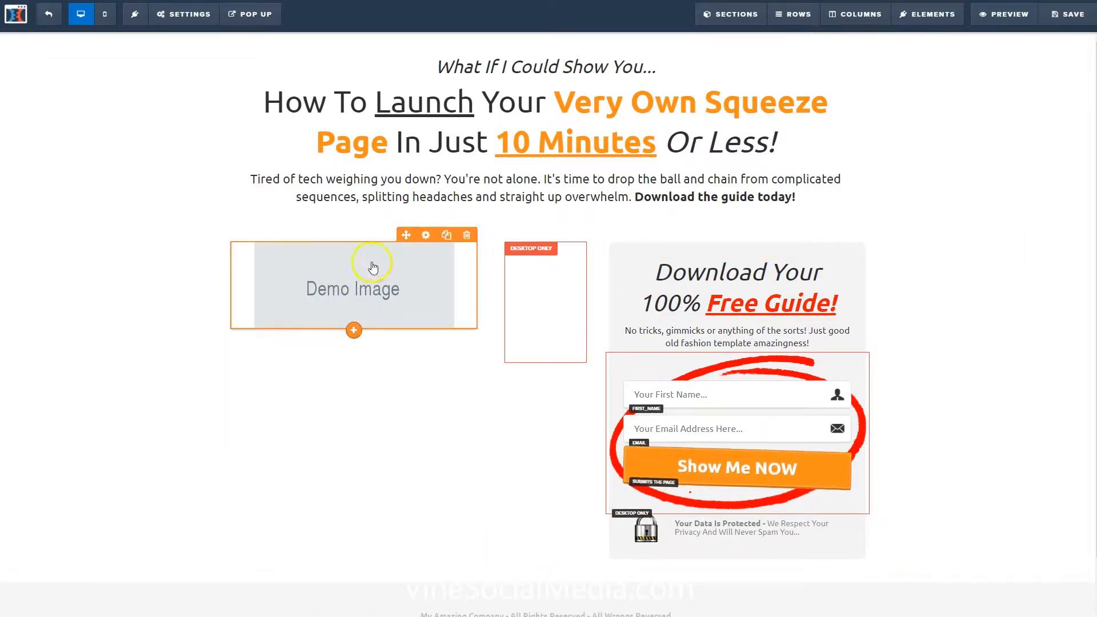
{"action": "left_click", "coordinate": [402, 306]}
{"action": "left_click", "coordinate": [385, 294]}
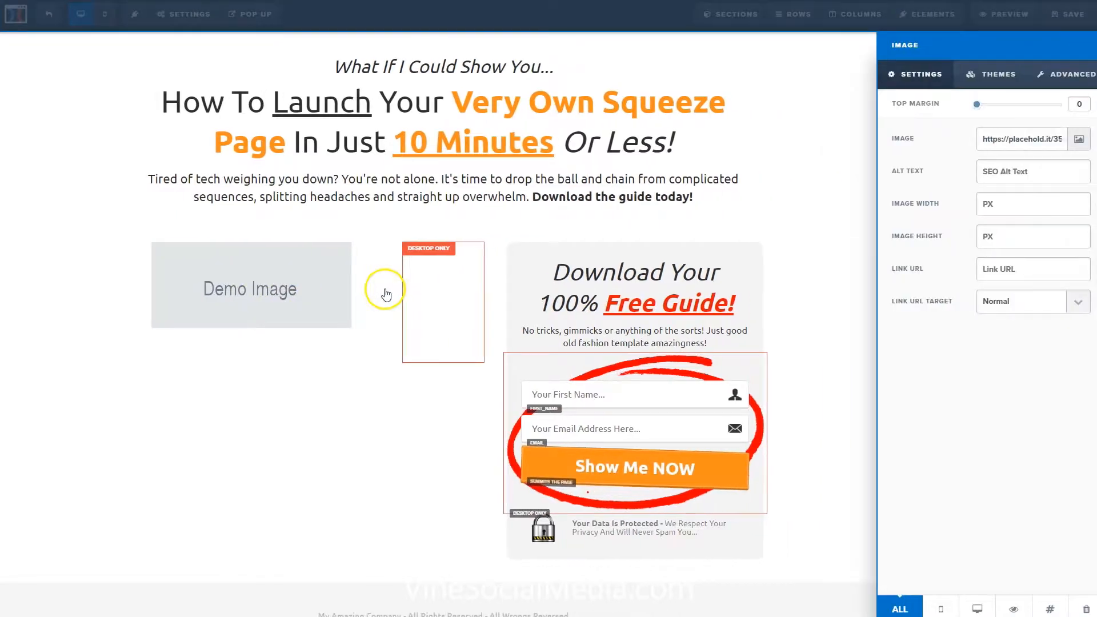
{"action": "left_click", "coordinate": [1077, 143]}
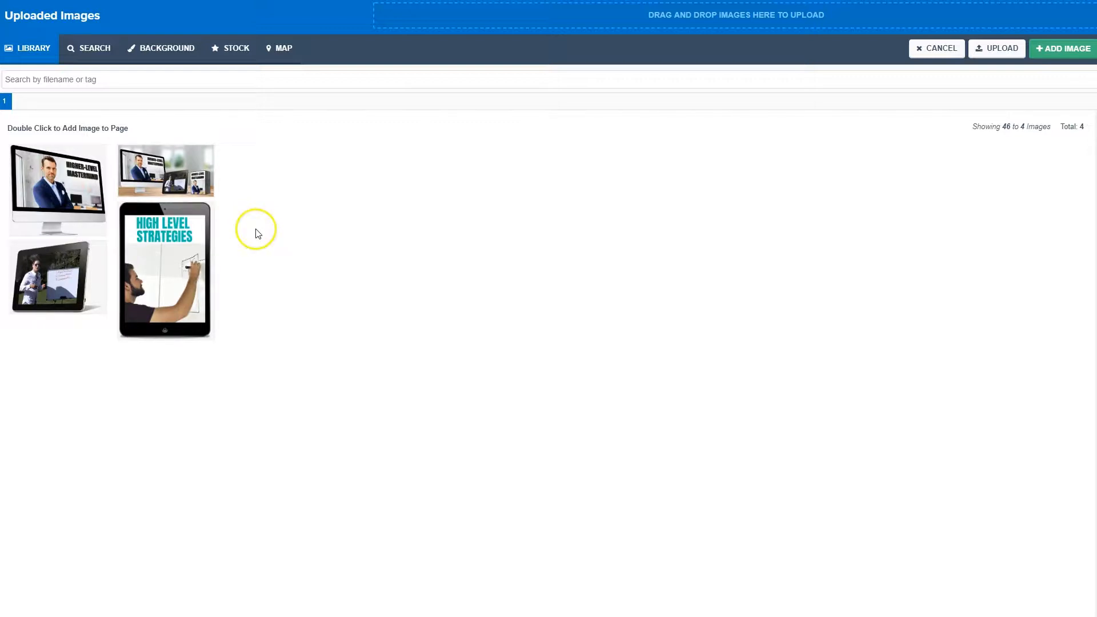
{"action": "double_click", "coordinate": [150, 263]}
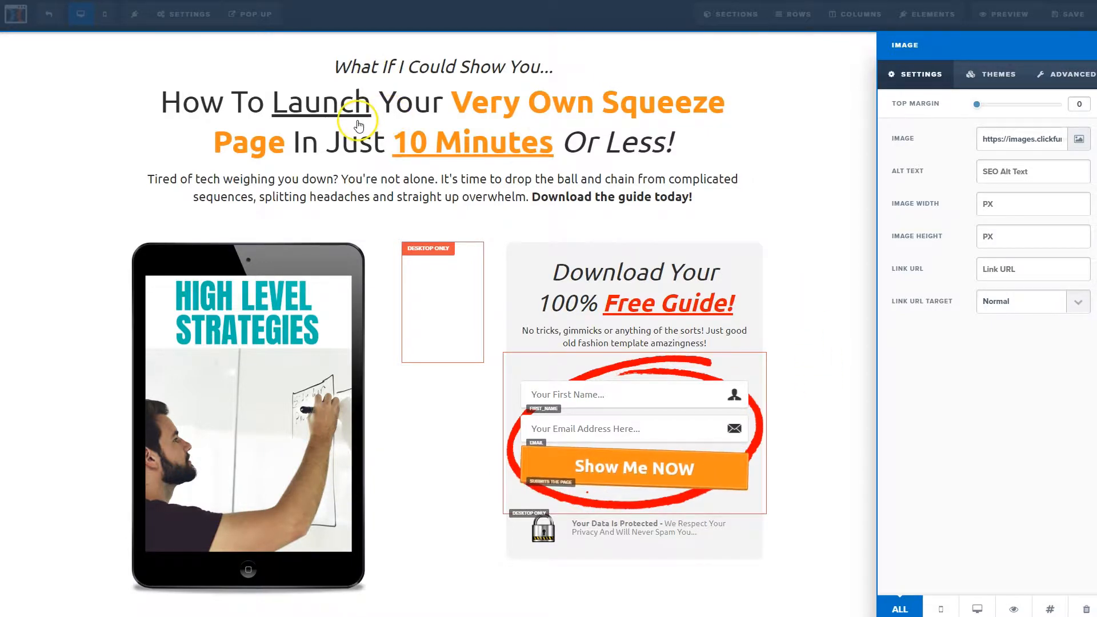
Replace the main headline with "Grab These Easy Strategies To Take Your Business To The Next Level Today!".
{"action": "left_click", "coordinate": [377, 111]}
{"action": "left_click", "coordinate": [451, 112]}
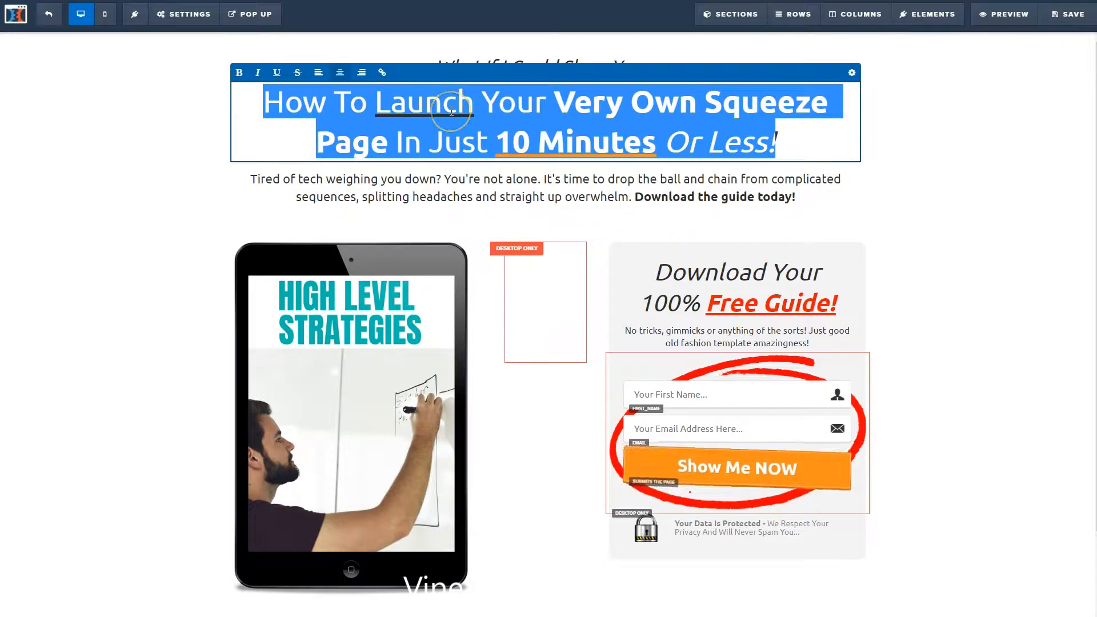
{"action": "type", "text": "Grab These Easy Strategies To Take Your Business To The Next Level Today!"}
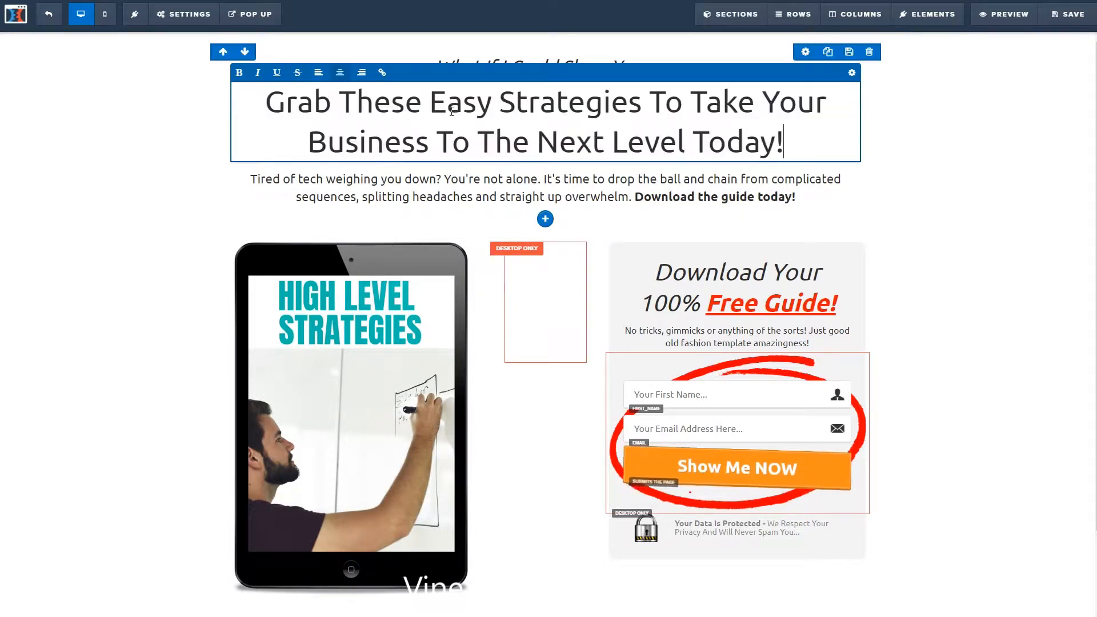
{"action": "left_click", "coordinate": [934, 141]}
{"action": "left_click", "coordinate": [588, 133]}
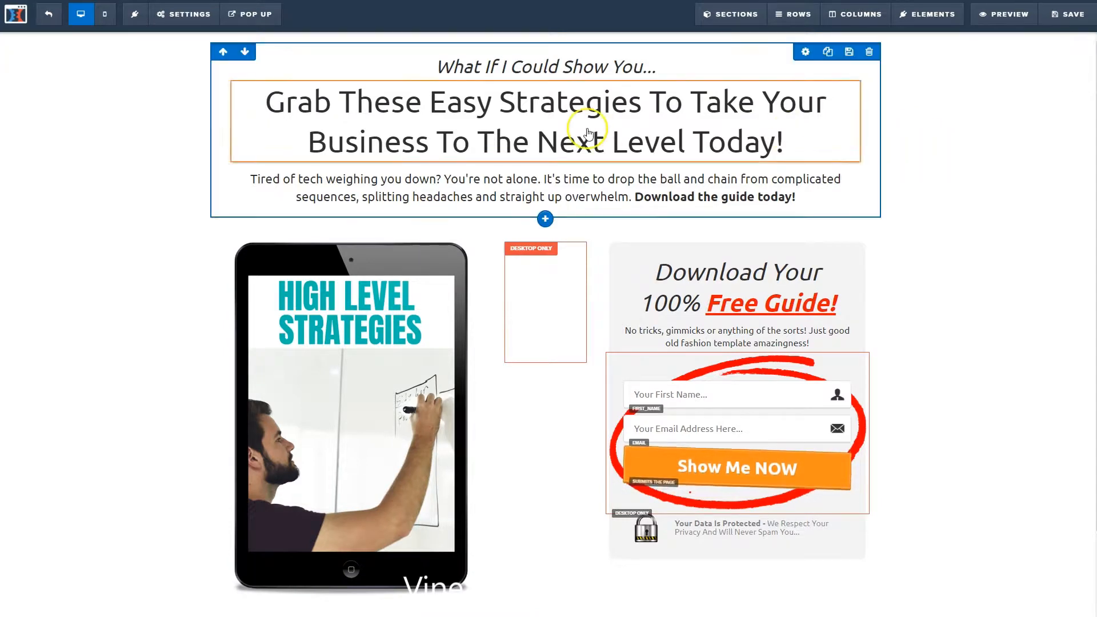
{"action": "left_click", "coordinate": [74, 158]}
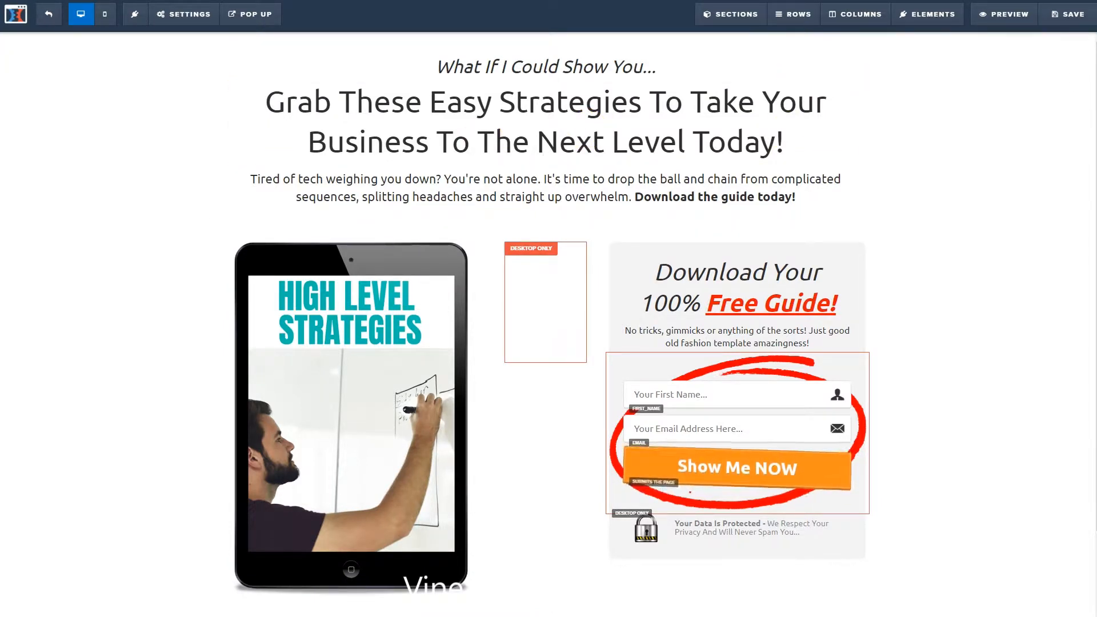
Delete the "Tired of tech weighing you down?" paragraph below the headline.
{"action": "left_click", "coordinate": [626, 195]}
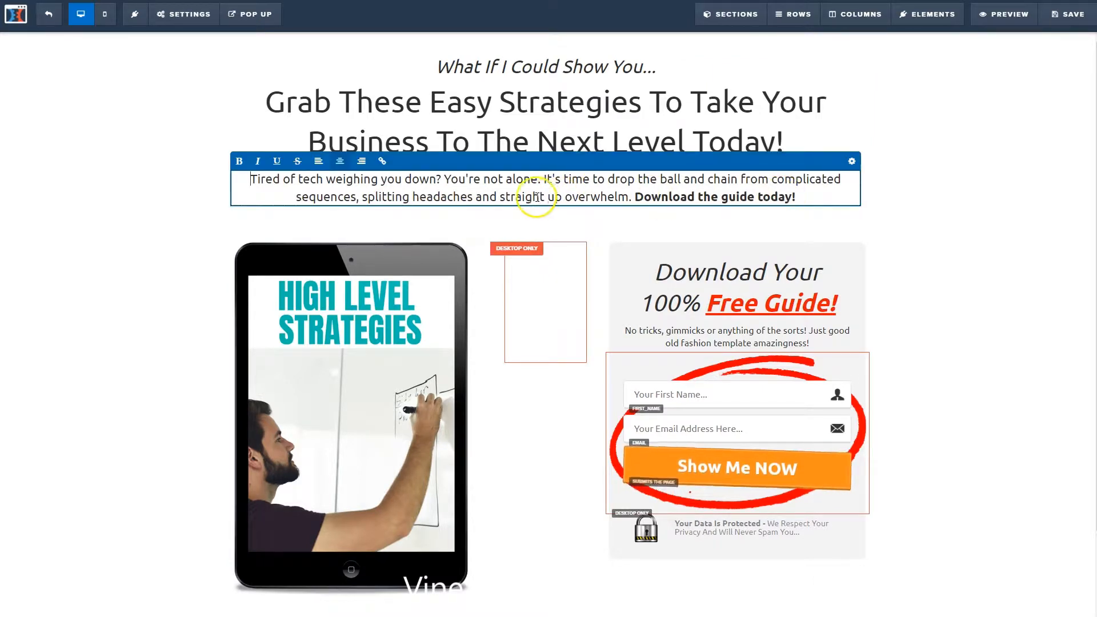
{"action": "left_click", "coordinate": [896, 196]}
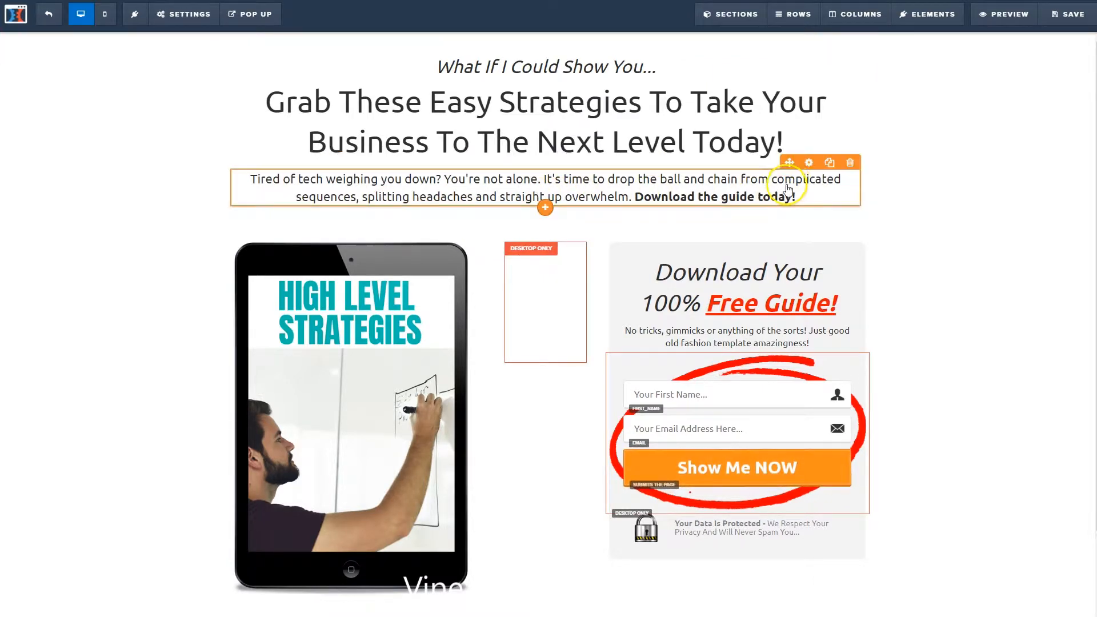
{"action": "left_click", "coordinate": [850, 163]}
{"action": "left_click", "coordinate": [602, 49]}
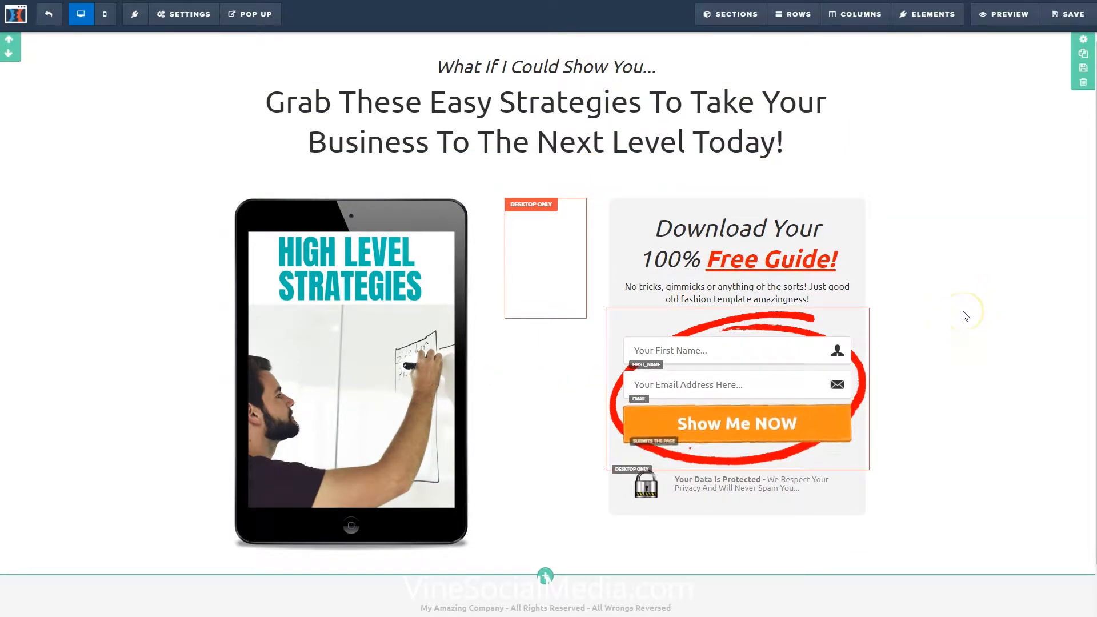
Save the squeeze page and exit the editor back to the funnel steps.
{"action": "scroll", "coordinate": [965, 316], "scroll_direction": "down", "scroll_amount": 1}
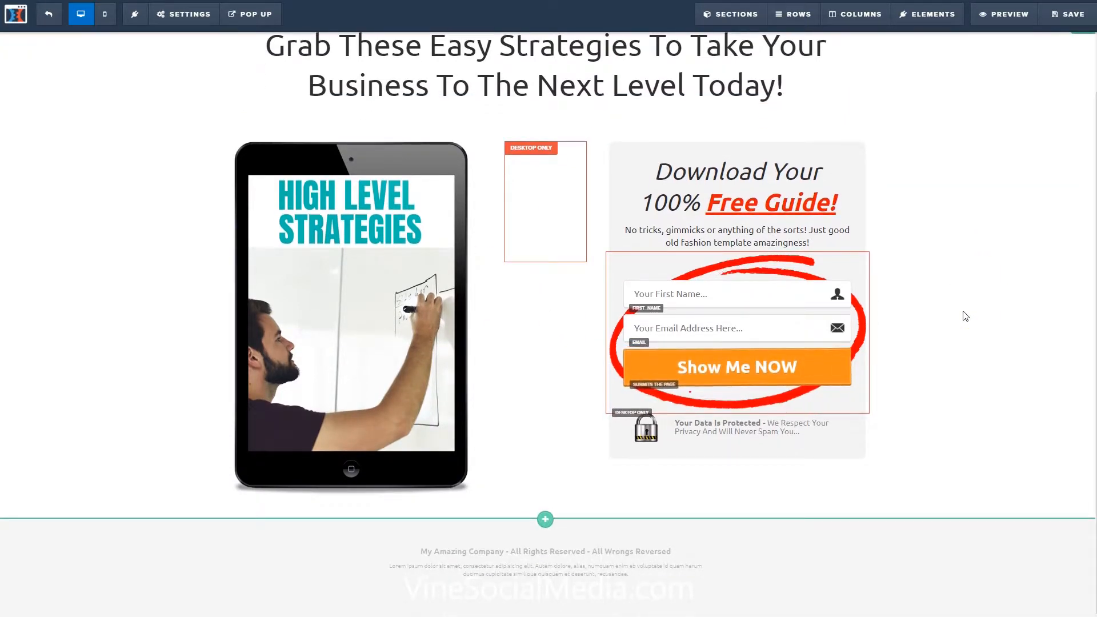
{"action": "scroll", "coordinate": [965, 316], "scroll_direction": "up", "scroll_amount": 1}
{"action": "left_click", "coordinate": [1065, 16]}
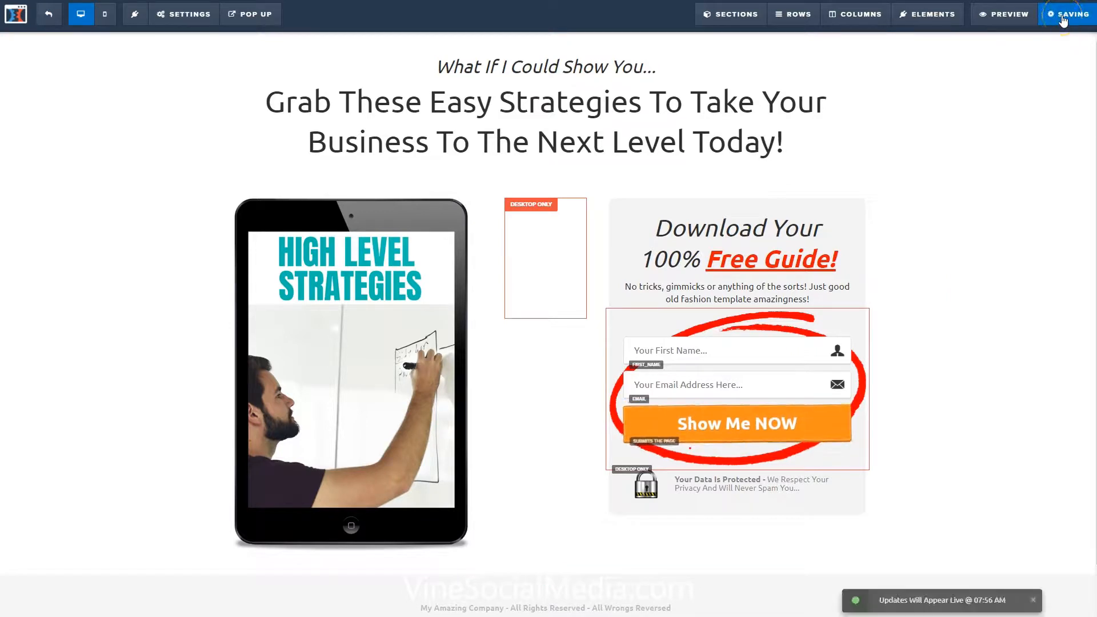
{"action": "left_click", "coordinate": [49, 17]}
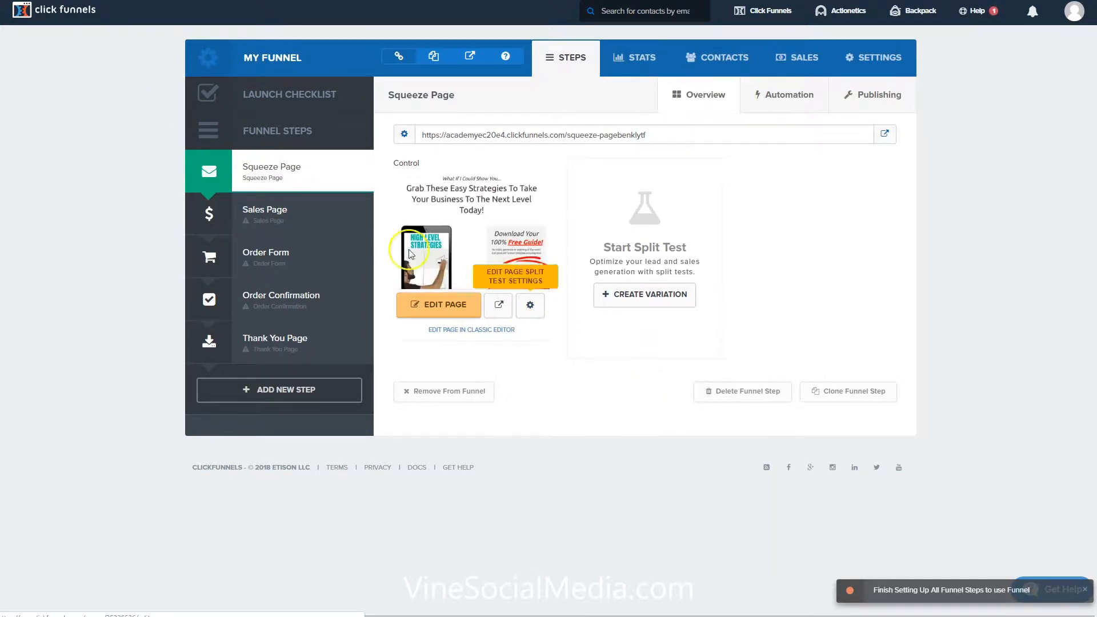
Select the Blue Beam Sales Page template for the Sales Page step.
{"action": "left_click", "coordinate": [271, 210]}
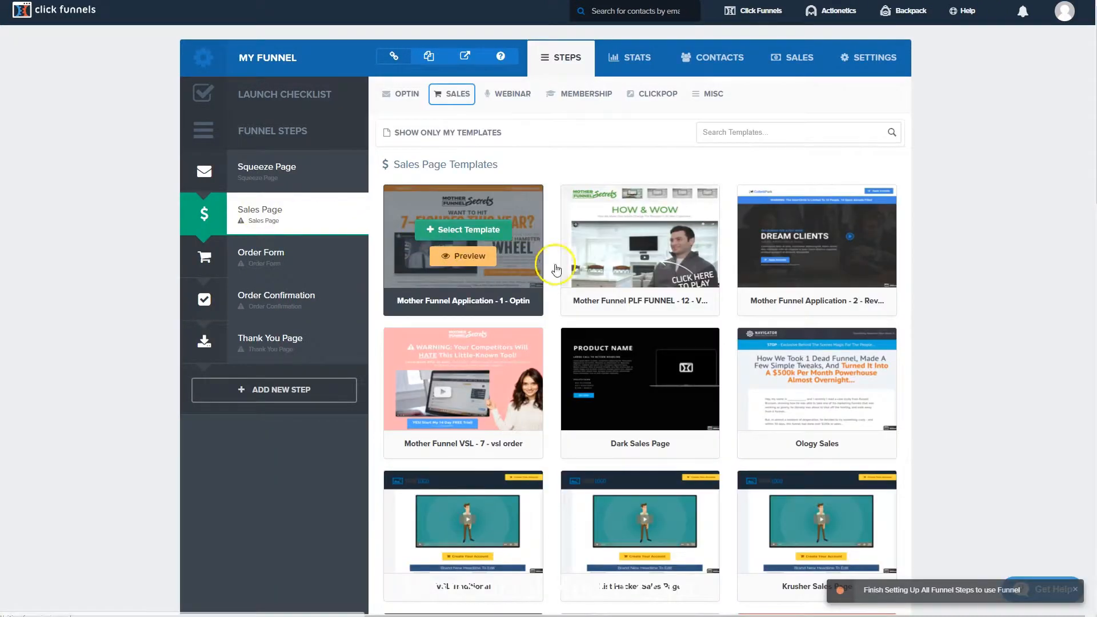
{"action": "scroll", "coordinate": [962, 448], "scroll_direction": "down", "scroll_amount": 4}
{"action": "scroll", "coordinate": [960, 446], "scroll_direction": "down", "scroll_amount": 15}
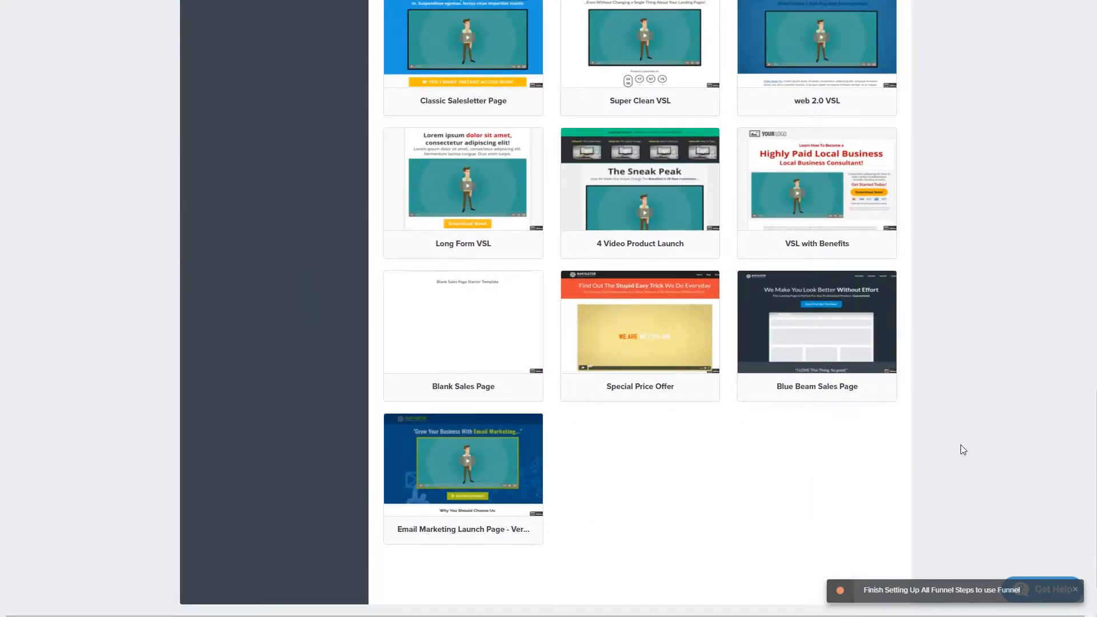
{"action": "mouse_move", "coordinate": [849, 341]}
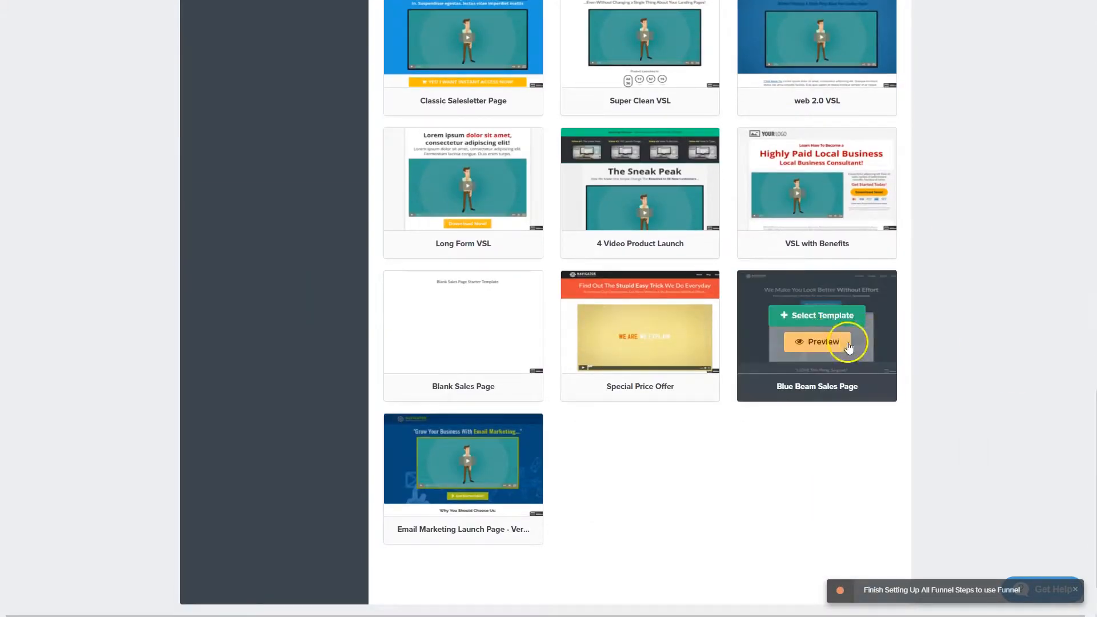
{"action": "left_click", "coordinate": [813, 317]}
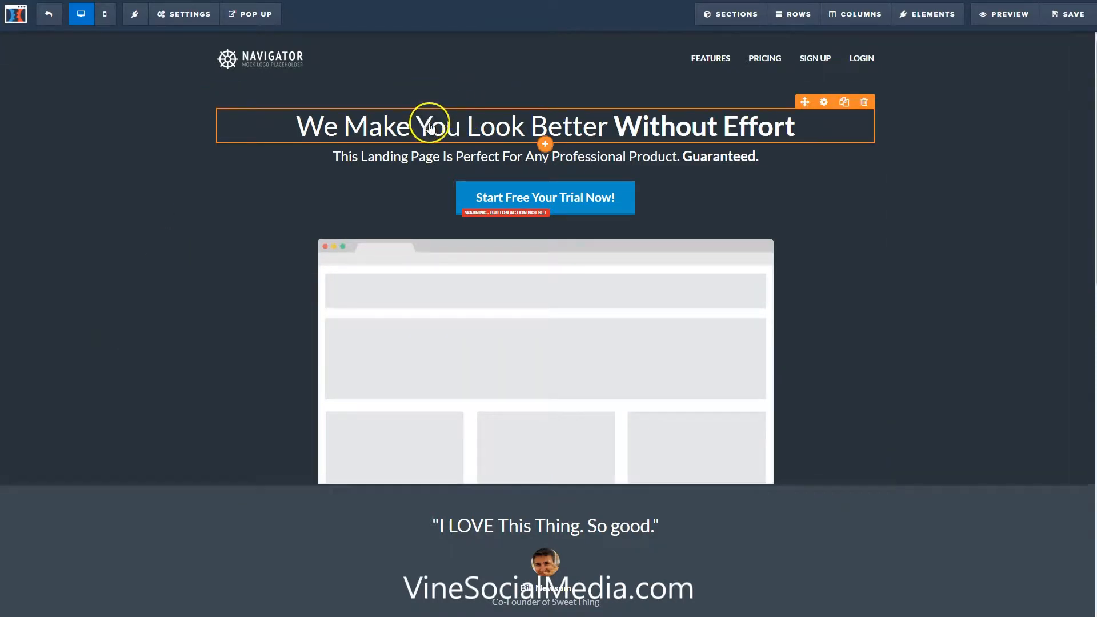
Replace the sales page headline with "Take your business to the next level with our Higher-Level Mastermind training.".
{"action": "triple_click", "coordinate": [477, 127]}
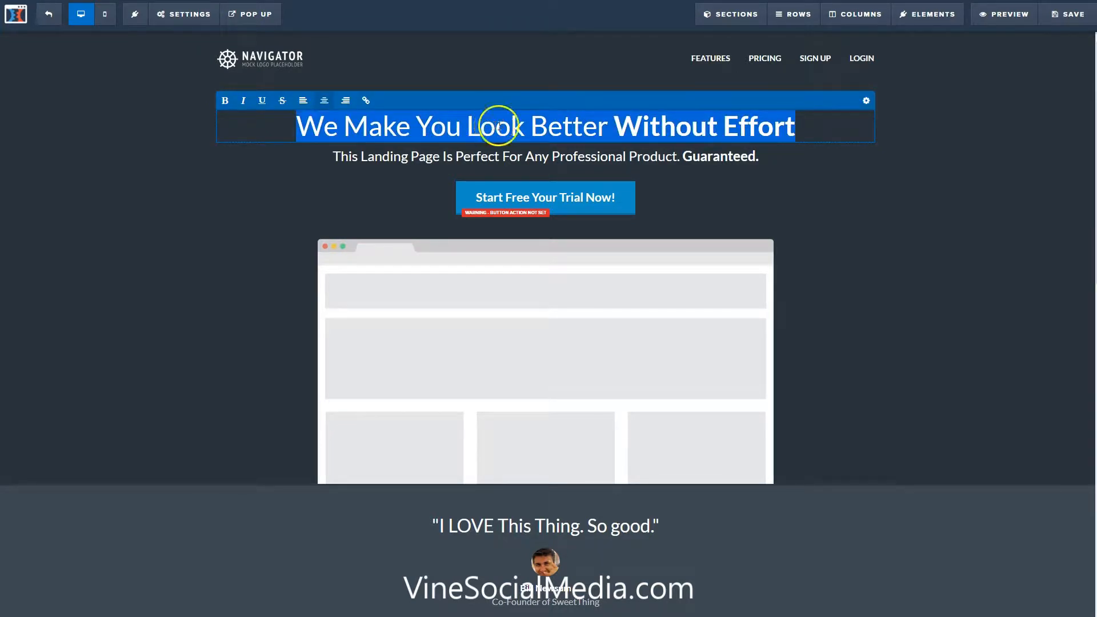
{"action": "type", "text": "Take your business to the next level with our Higher-Level Mastermind training."}
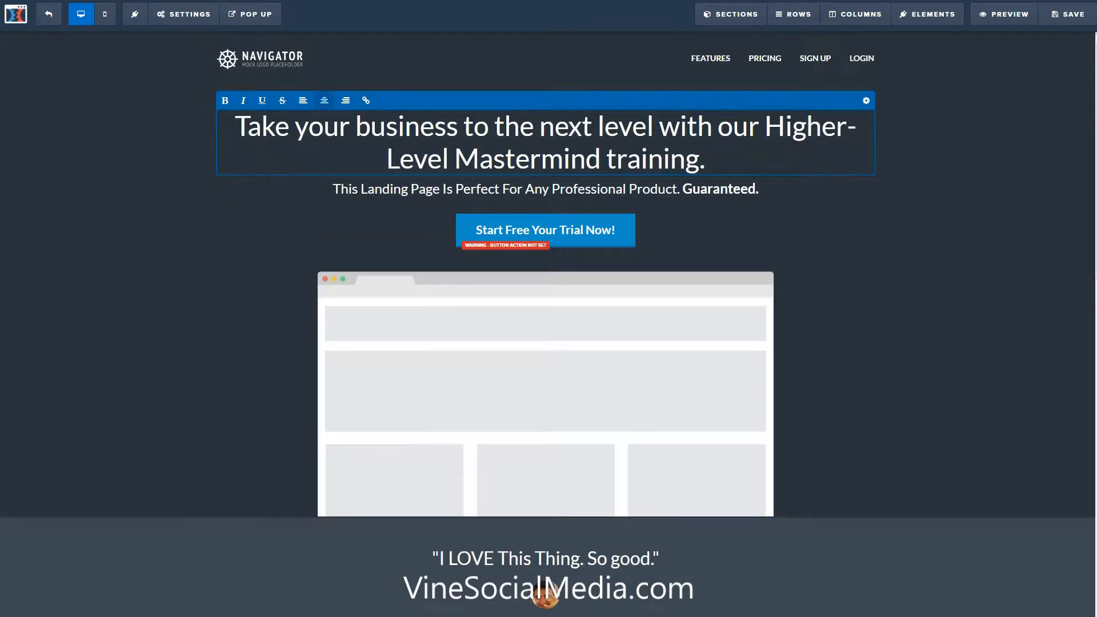
Replace the sub-headline with "10X your revenue with the most advanced secrets we've ever shared.".
{"action": "triple_click", "coordinate": [488, 189]}
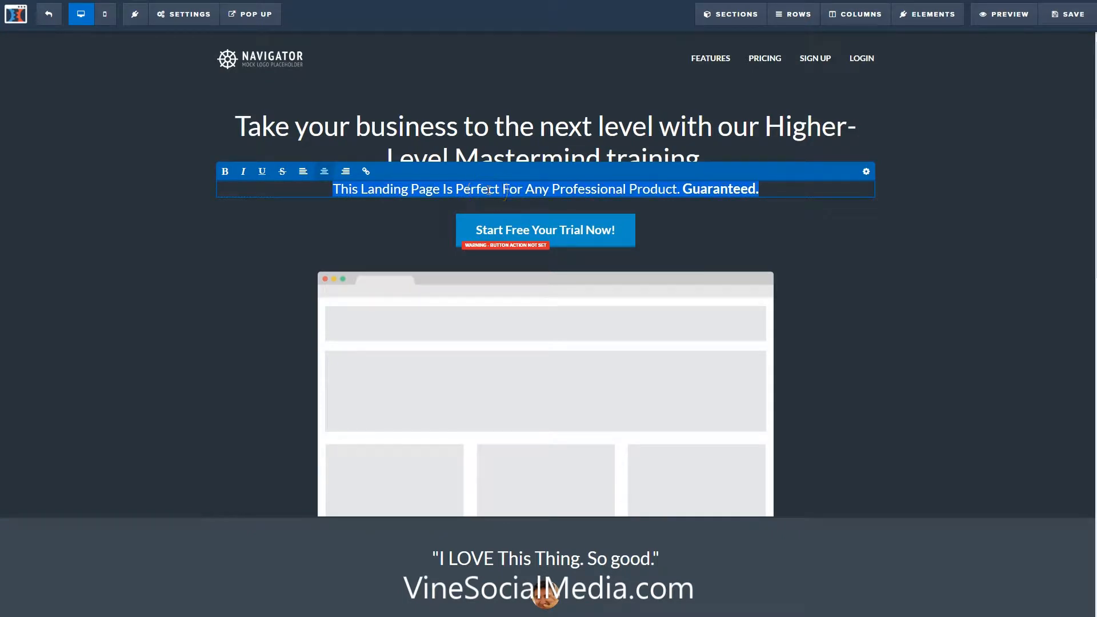
{"action": "type", "text": "10X your revenue with the most advanced secrets we’ve ever shared."}
{"action": "left_click", "coordinate": [193, 288]}
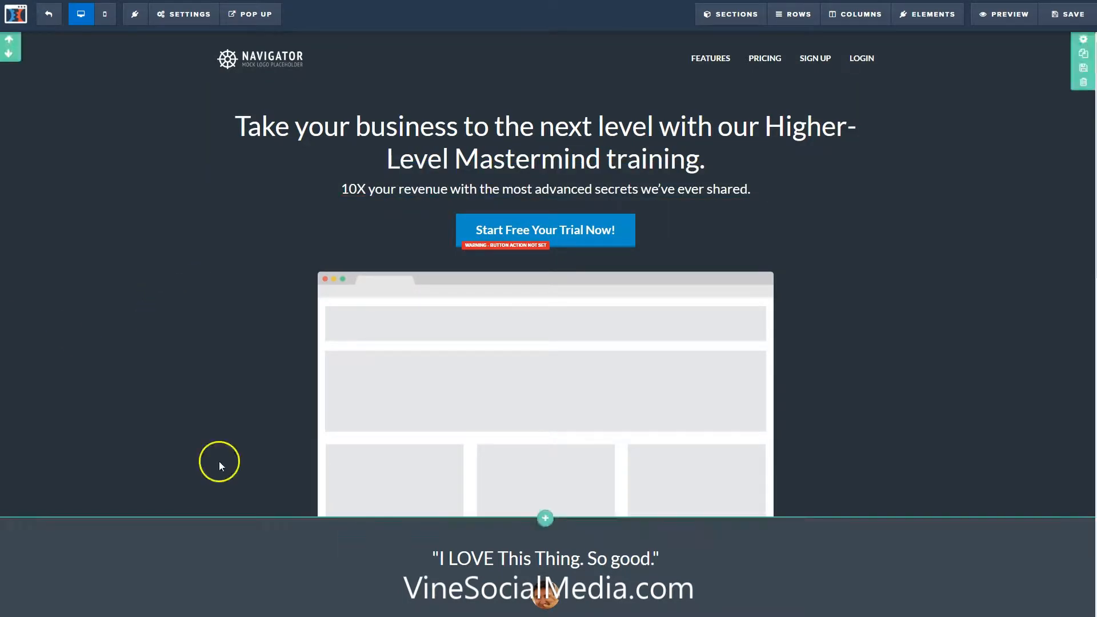
Replace the first Growth Hacking block's headline with "Cutting edge business growth secrets, designed to take your company to the next level!".
{"action": "scroll", "coordinate": [338, 518], "scroll_direction": "down", "scroll_amount": 7}
{"action": "triple_click", "coordinate": [662, 403]}
{"action": "type", "text": "Cutting edge business growth secrets, designed to take your company to the next level!"}
Replace the Growth Hacking v2.1 block's headline with "Expert next-level video course taught on-location by respected industry leaders…".
{"action": "scroll", "coordinate": [276, 440], "scroll_direction": "down", "scroll_amount": 4}
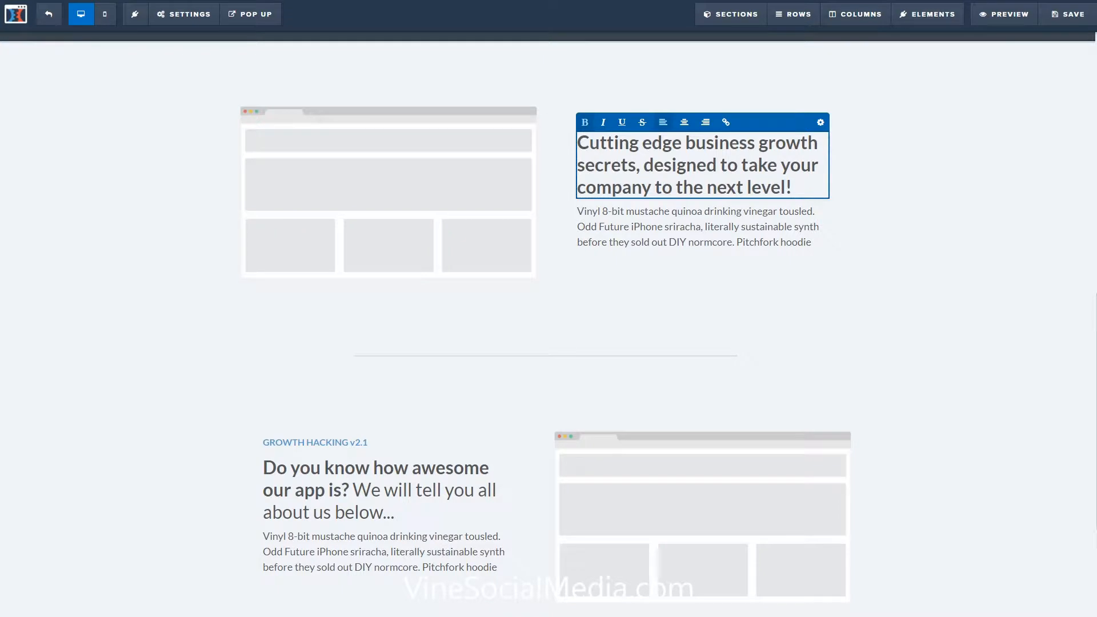
{"action": "triple_click", "coordinate": [351, 502]}
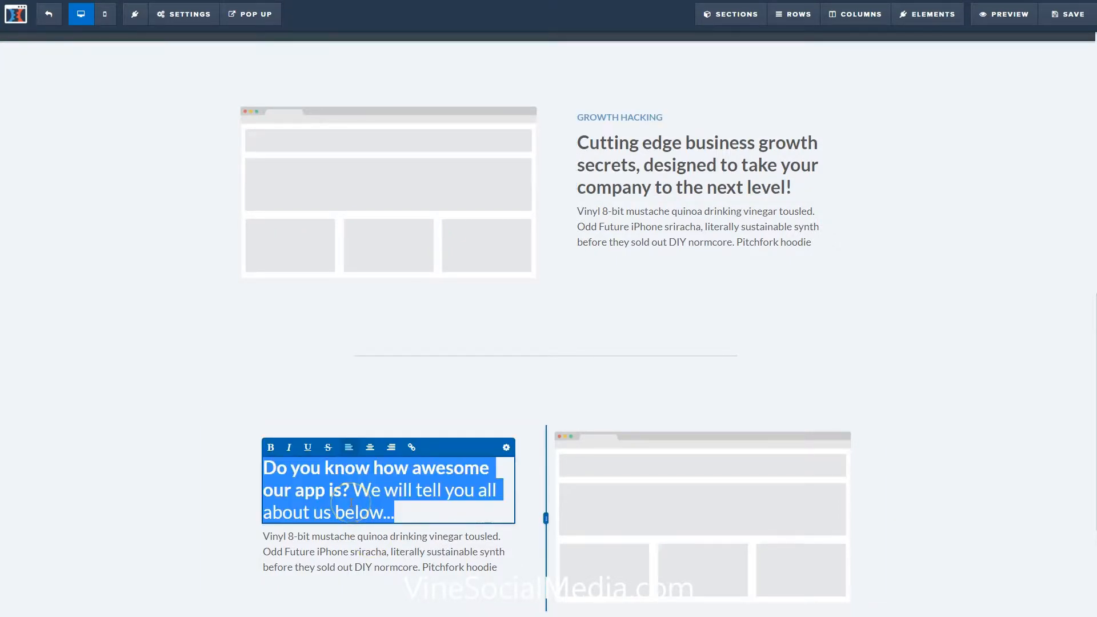
{"action": "type", "text": "Expert next-level video course taught on-location by respected industry leaders…"}
{"action": "left_click", "coordinate": [143, 455]}
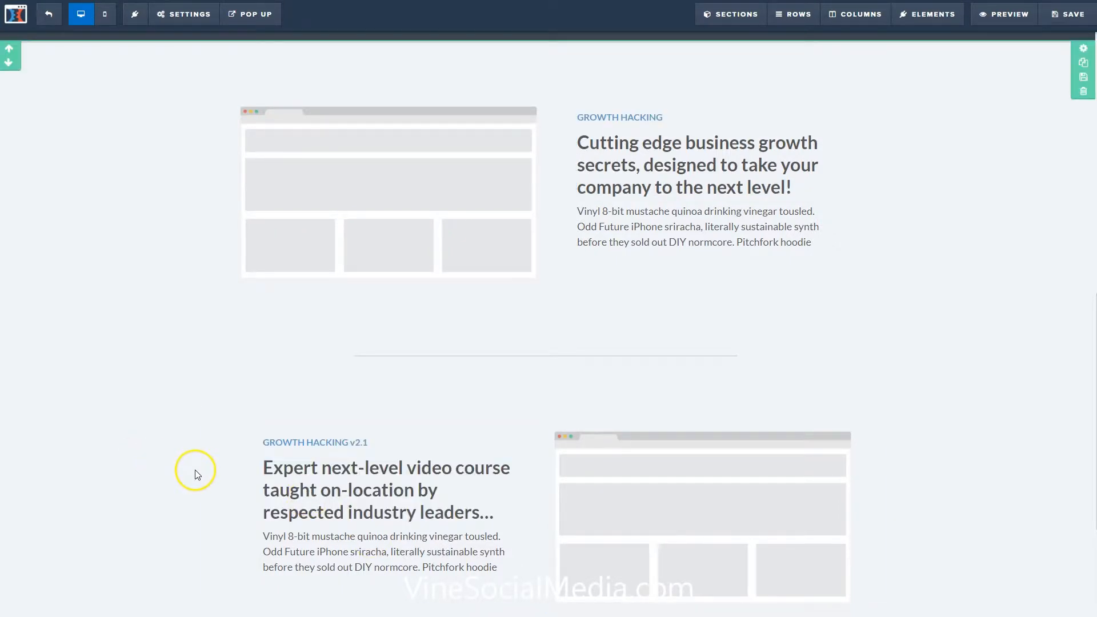
{"action": "scroll", "coordinate": [194, 469], "scroll_direction": "down", "scroll_amount": 2}
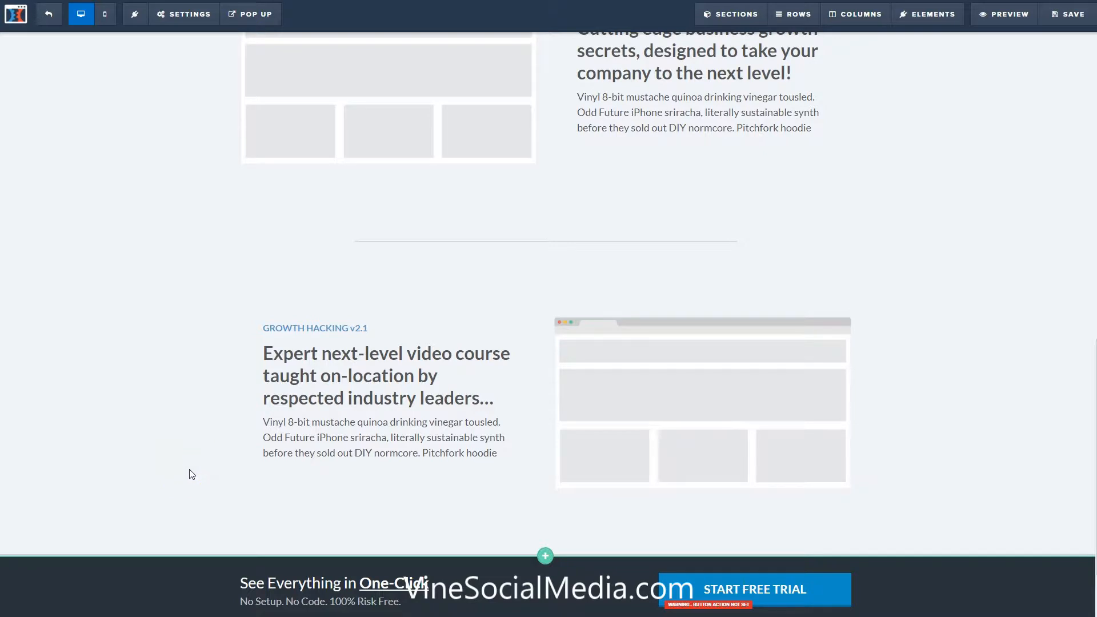
Delete the dark "See Everything in One-Click" section with the START FREE TRIAL button.
{"action": "scroll", "coordinate": [188, 470], "scroll_direction": "down", "scroll_amount": 1}
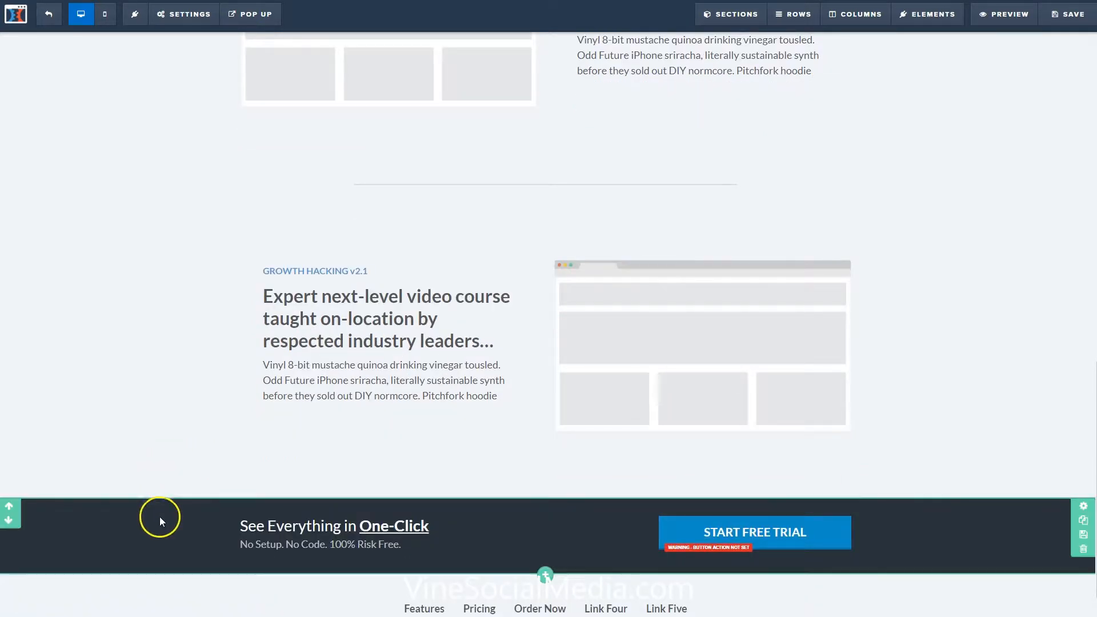
{"action": "left_click", "coordinate": [1083, 552]}
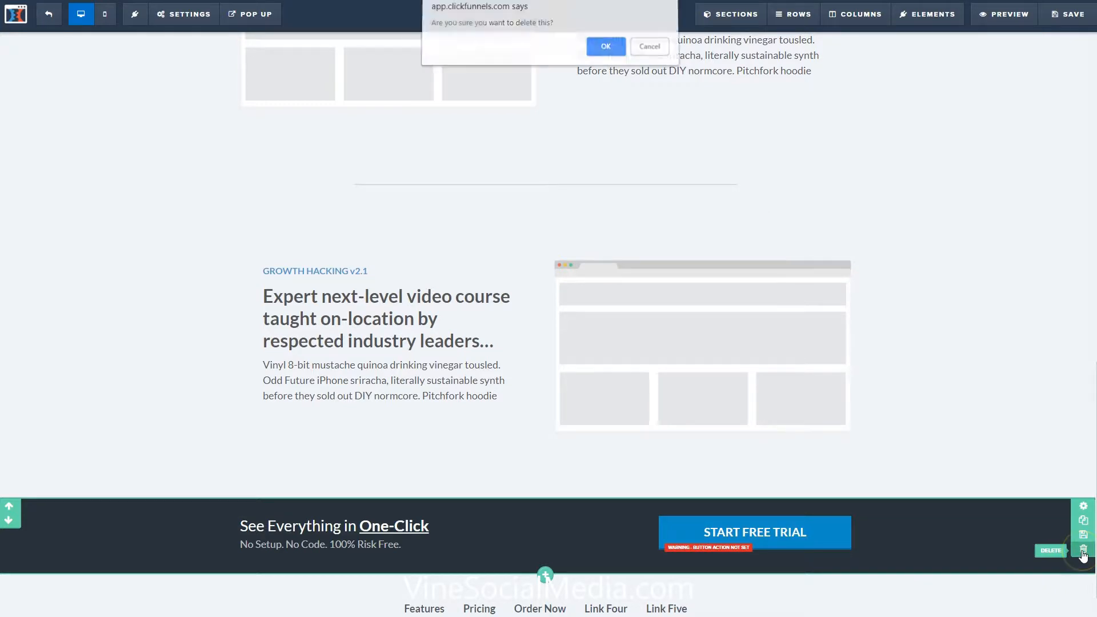
{"action": "left_click", "coordinate": [605, 52]}
Delete the "GROWTH HACKING v2.1" label and the placeholder paragraphs under both Growth Hacking headlines.
{"action": "scroll", "coordinate": [548, 343], "scroll_direction": "up", "scroll_amount": 2}
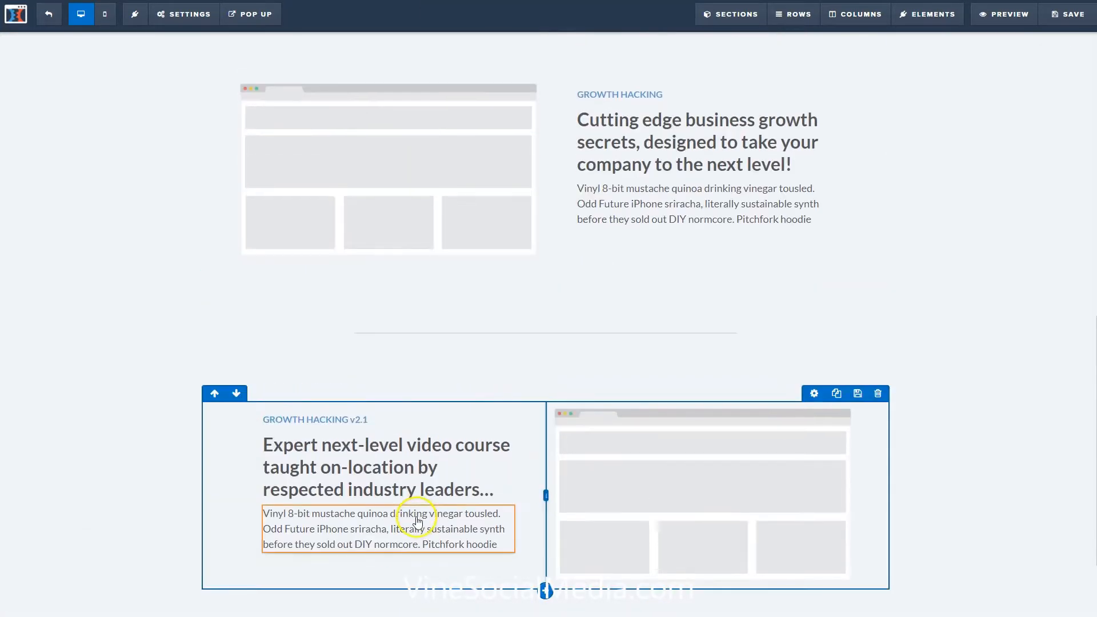
{"action": "left_click", "coordinate": [504, 498]}
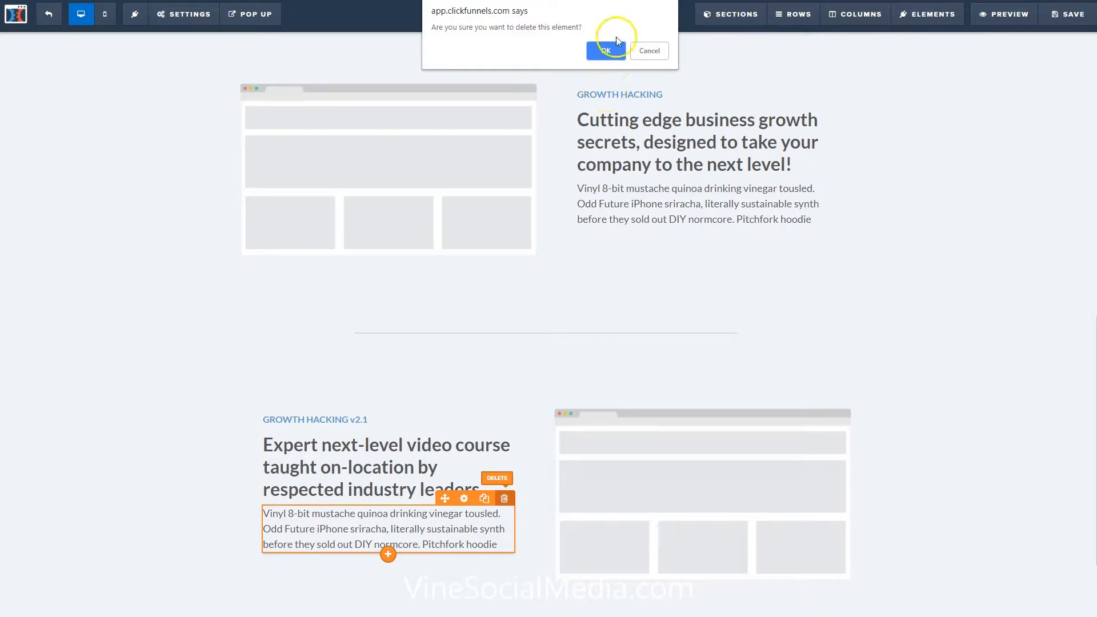
{"action": "left_click", "coordinate": [604, 50]}
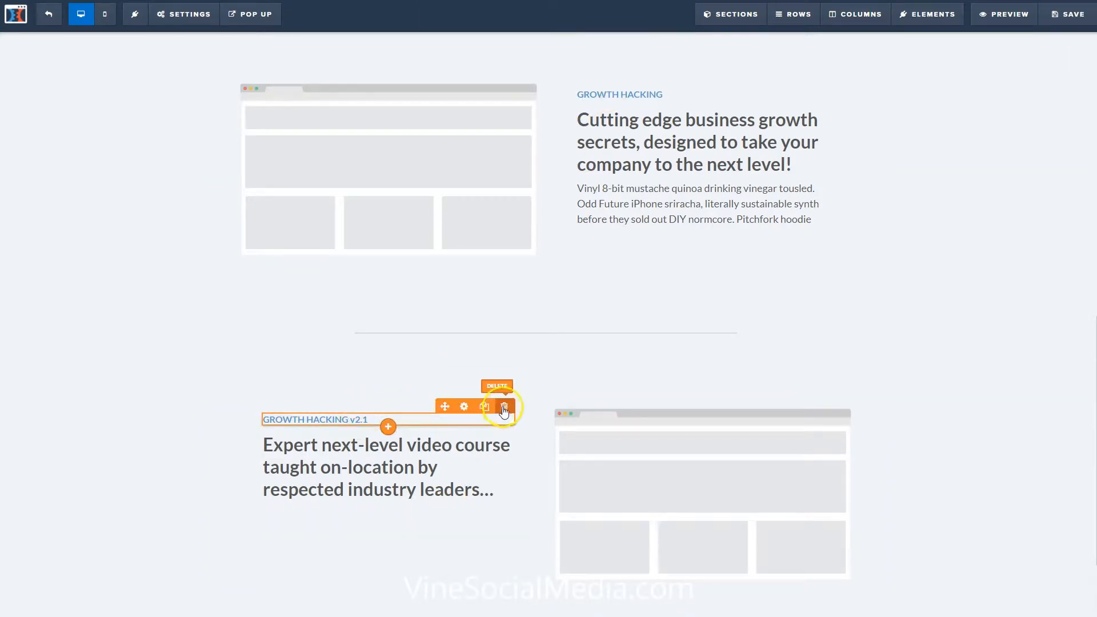
{"action": "left_click", "coordinate": [504, 406]}
{"action": "left_click", "coordinate": [622, 51]}
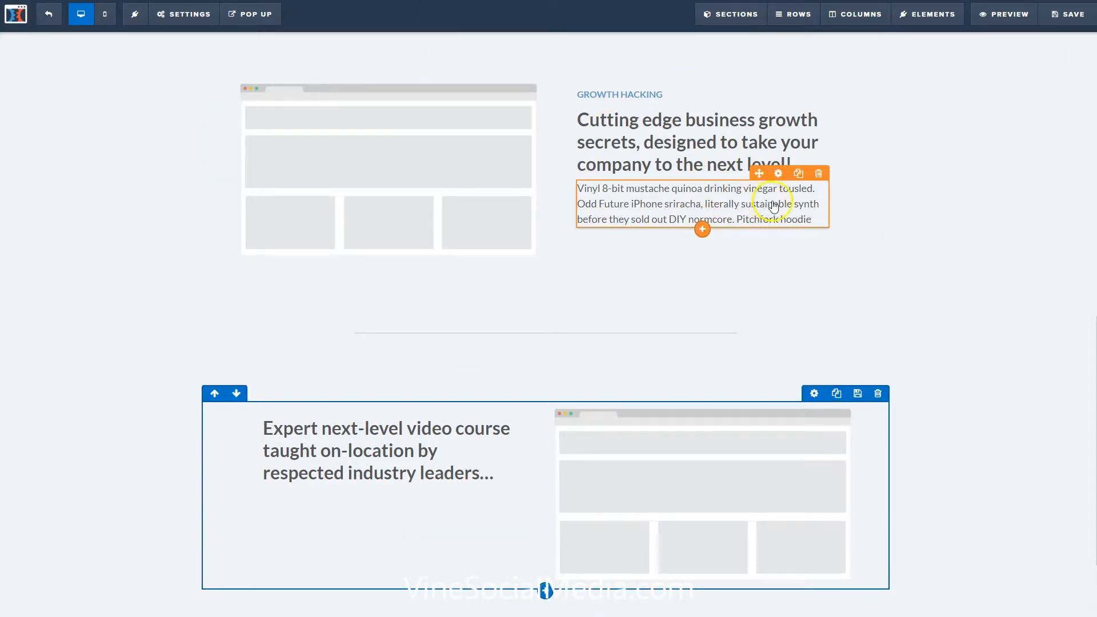
{"action": "left_click", "coordinate": [818, 175]}
{"action": "left_click", "coordinate": [604, 48]}
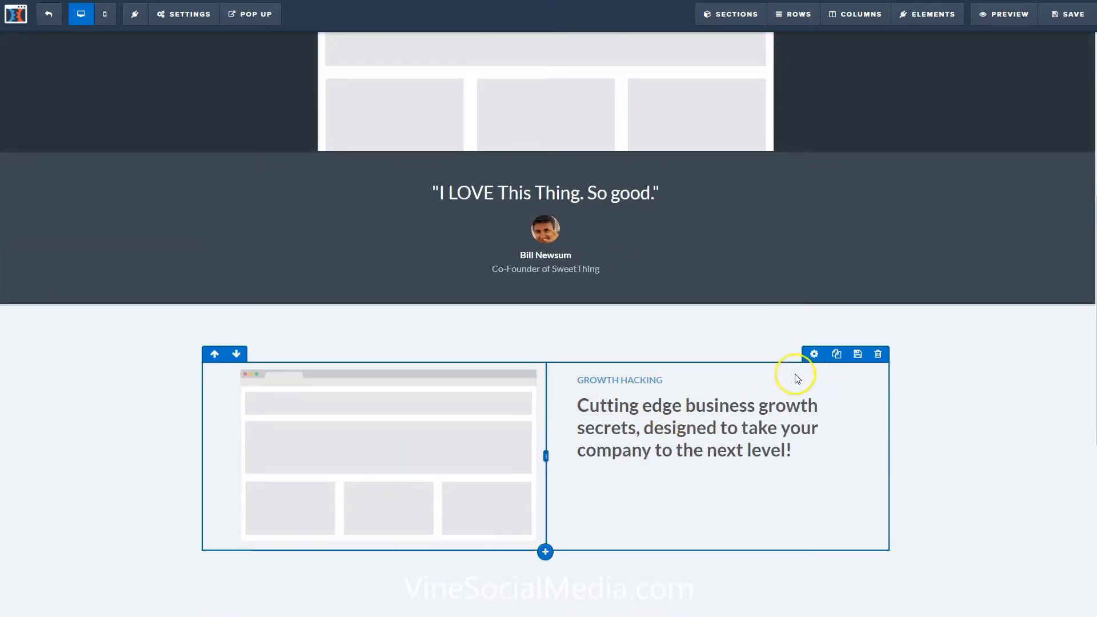
Delete the header row containing the Navigator logo and navigation links from the sales page.
{"action": "scroll", "coordinate": [737, 320], "scroll_direction": "up", "scroll_amount": 5}
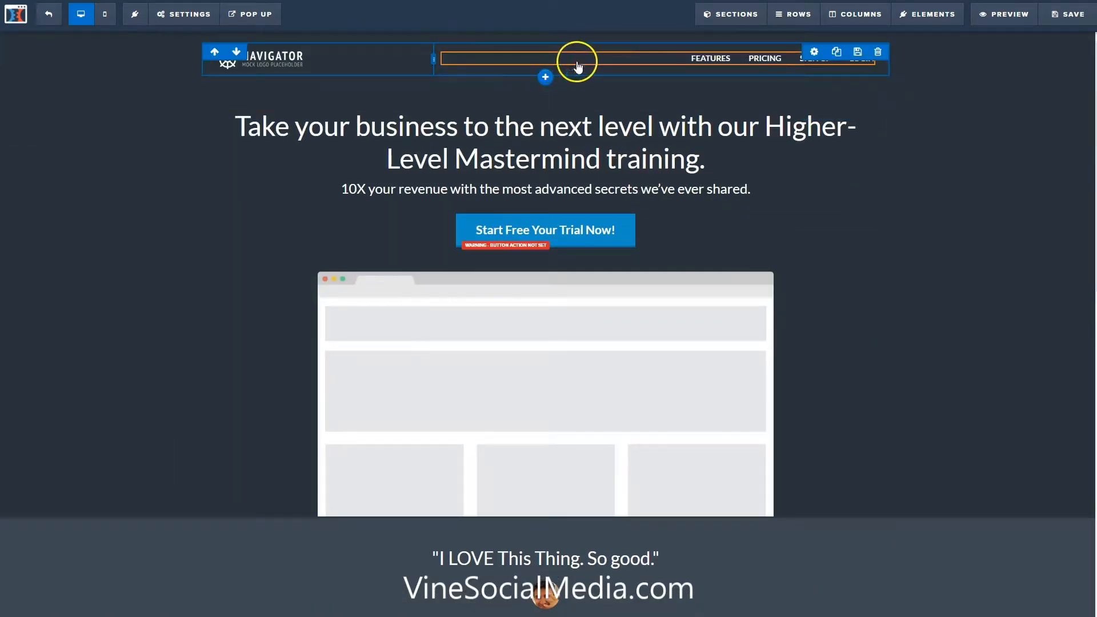
{"action": "left_click", "coordinate": [876, 49]}
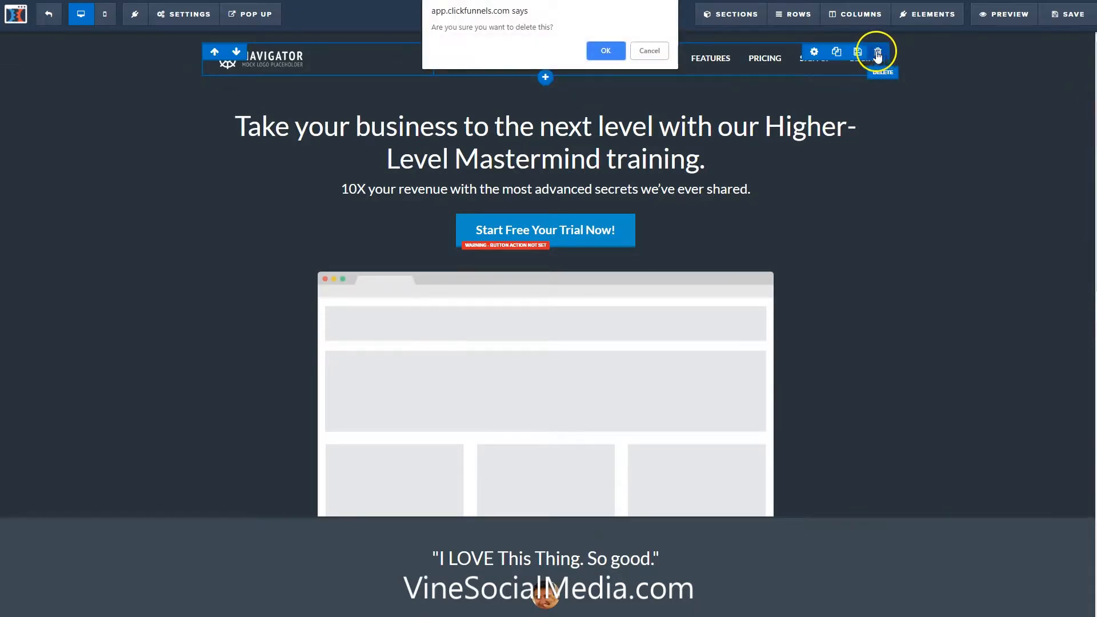
{"action": "left_click", "coordinate": [604, 50]}
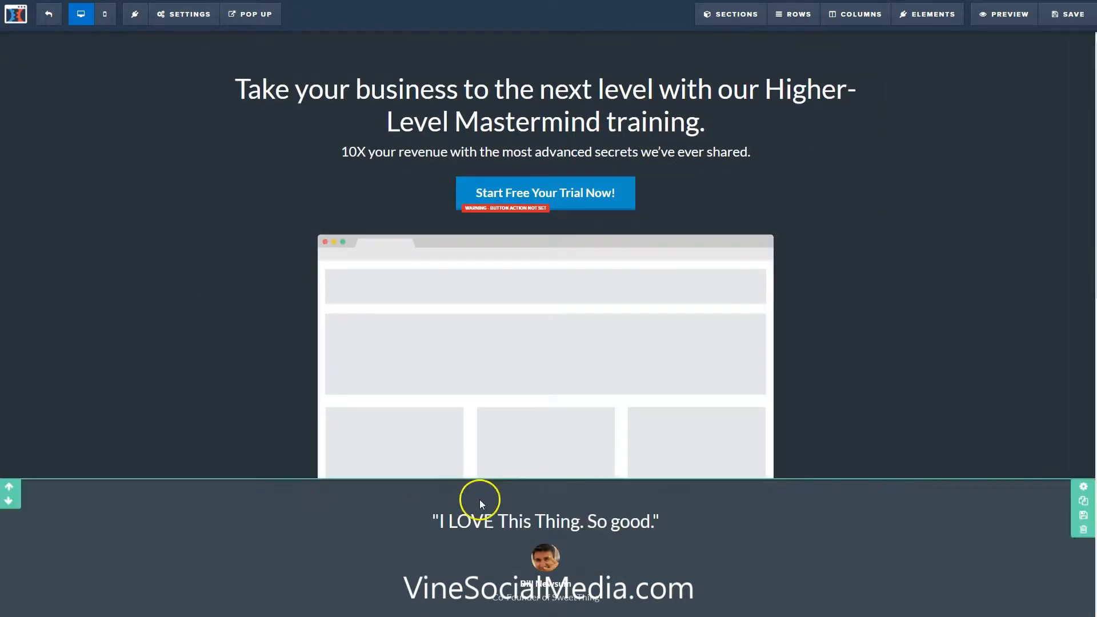
Replace the placeholder image under the main headline with the uploaded Higher-Level Mastermind bundle picture of monitor, tablet and boxes.
{"action": "scroll", "coordinate": [479, 499], "scroll_direction": "down", "scroll_amount": 3}
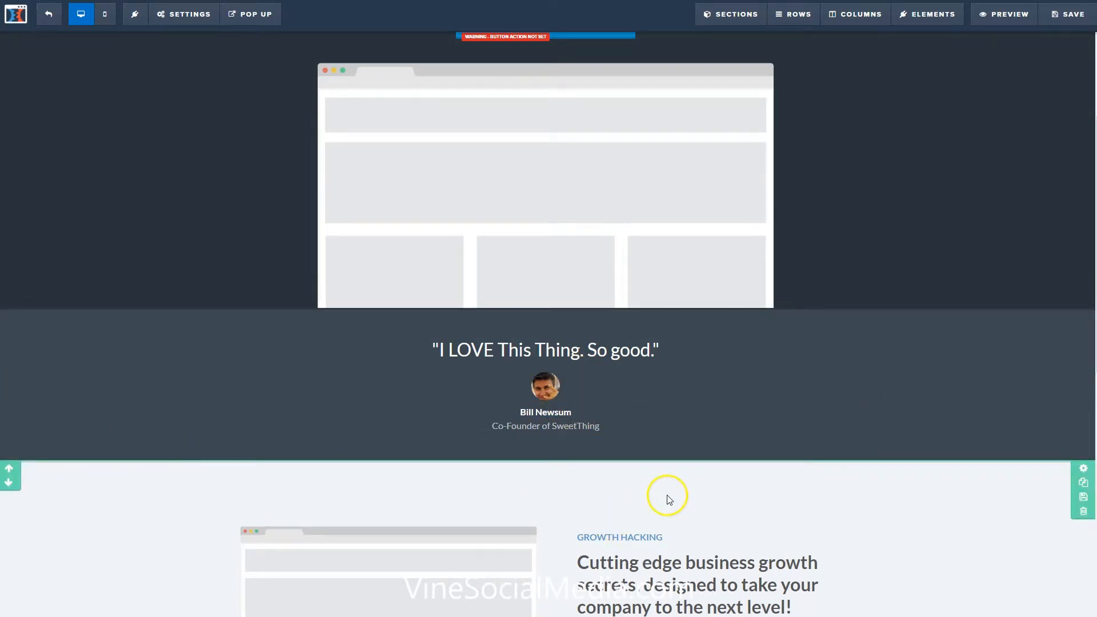
{"action": "scroll", "coordinate": [668, 502], "scroll_direction": "down", "scroll_amount": 3}
{"action": "scroll", "coordinate": [644, 430], "scroll_direction": "up", "scroll_amount": 5}
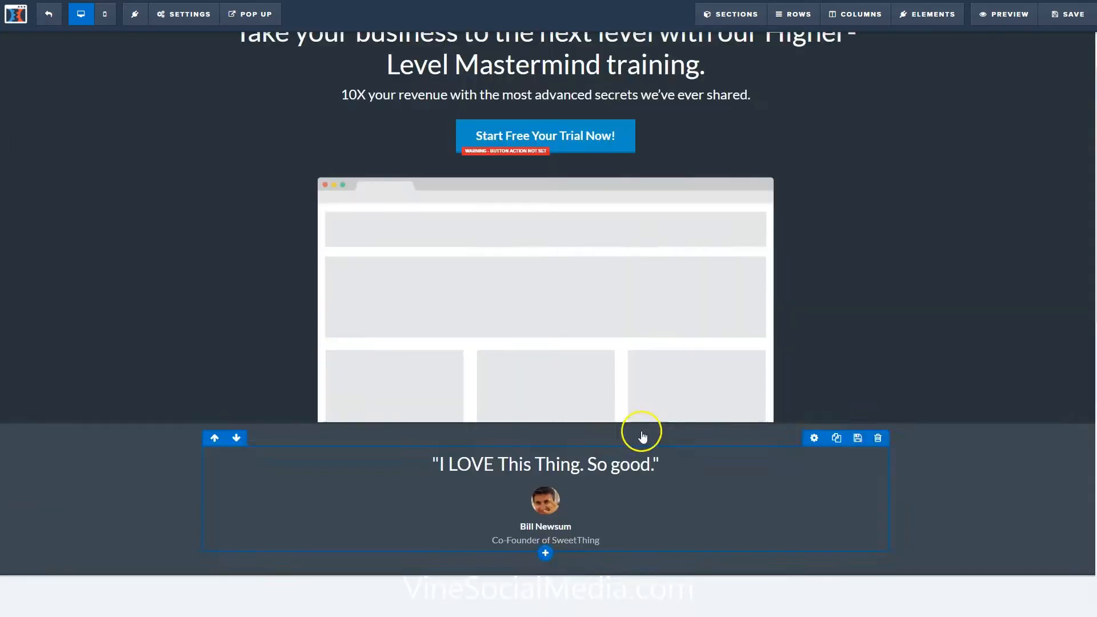
{"action": "left_click", "coordinate": [526, 242]}
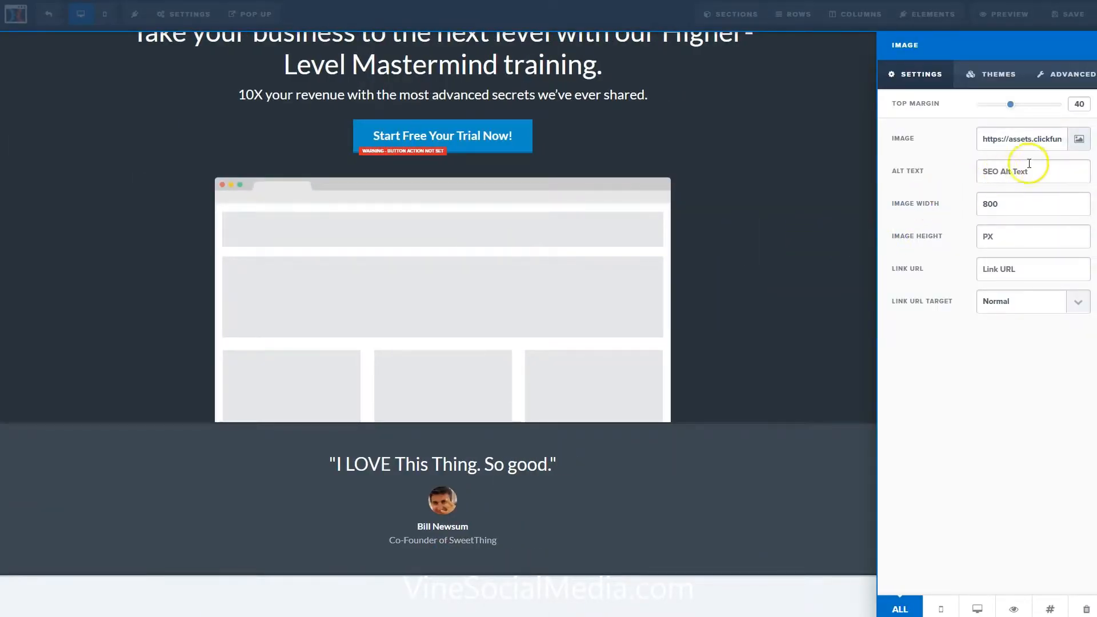
{"action": "left_click", "coordinate": [1078, 141]}
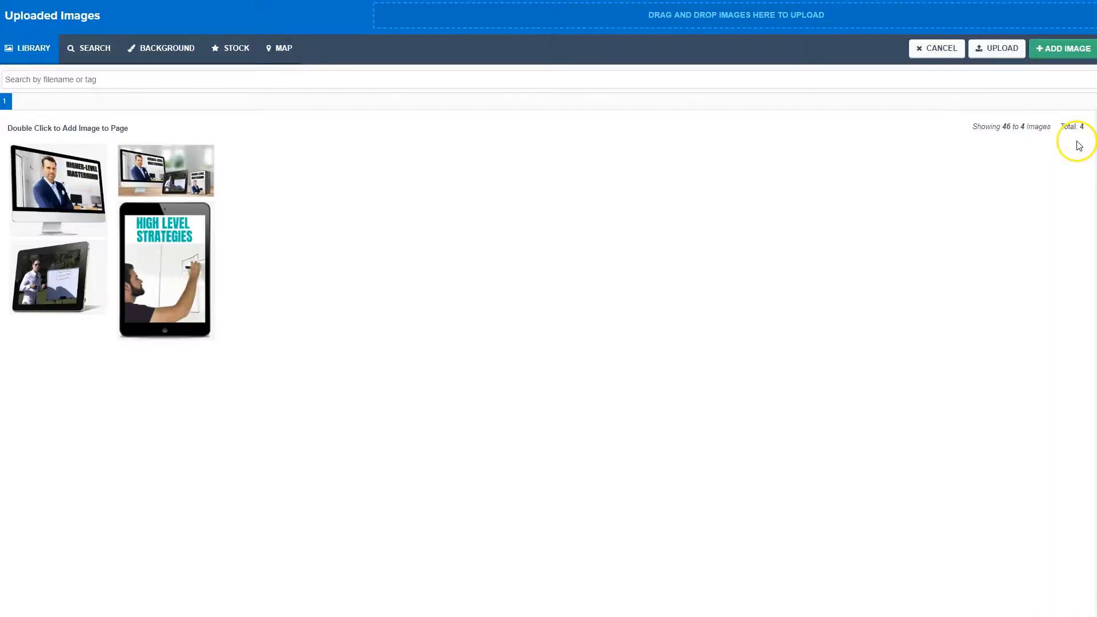
{"action": "double_click", "coordinate": [159, 173]}
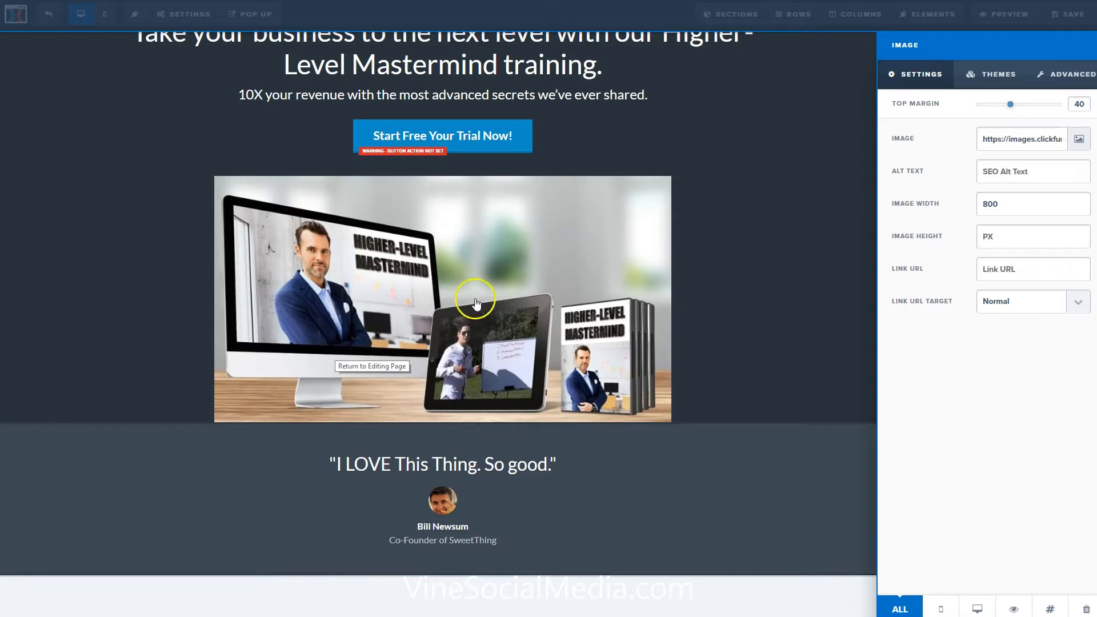
{"action": "left_click", "coordinate": [775, 246]}
Replace the placeholder image beside the "Cutting edge business growth secrets" headline with the uploaded Higher-Level Mastermind monitor image.
{"action": "scroll", "coordinate": [716, 321], "scroll_direction": "down", "scroll_amount": 6}
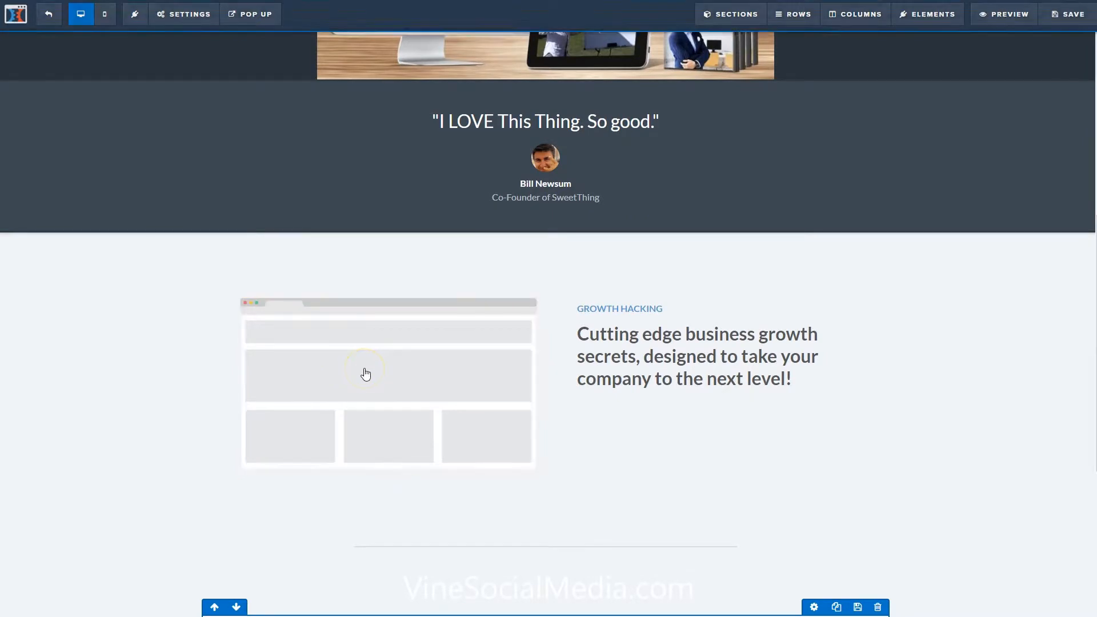
{"action": "left_click", "coordinate": [463, 360]}
{"action": "left_click", "coordinate": [1078, 140]}
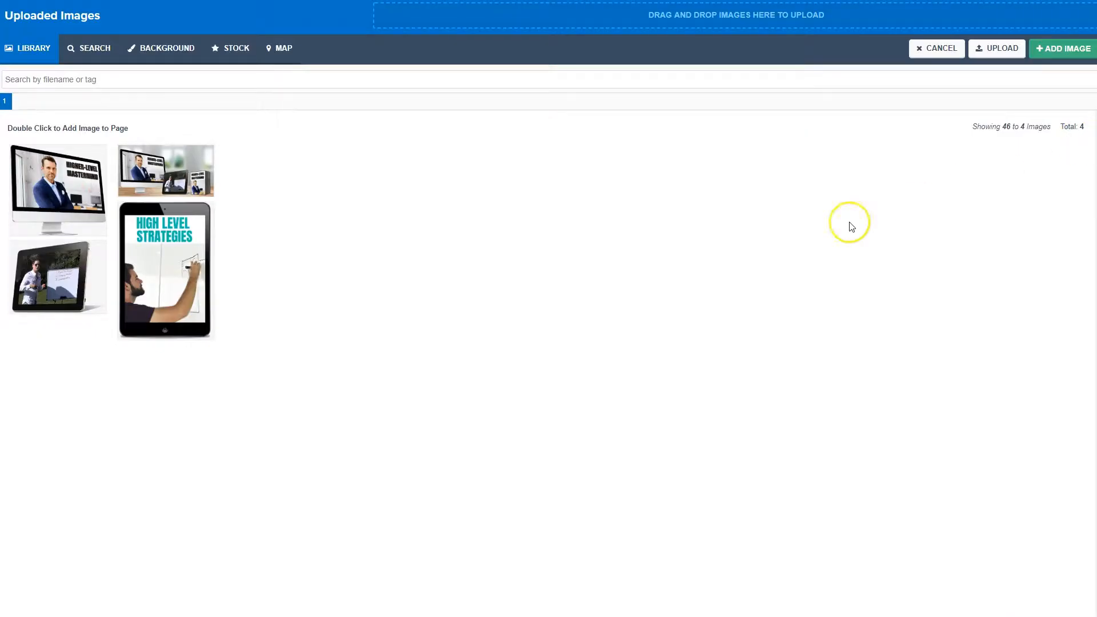
{"action": "left_click", "coordinate": [47, 190]}
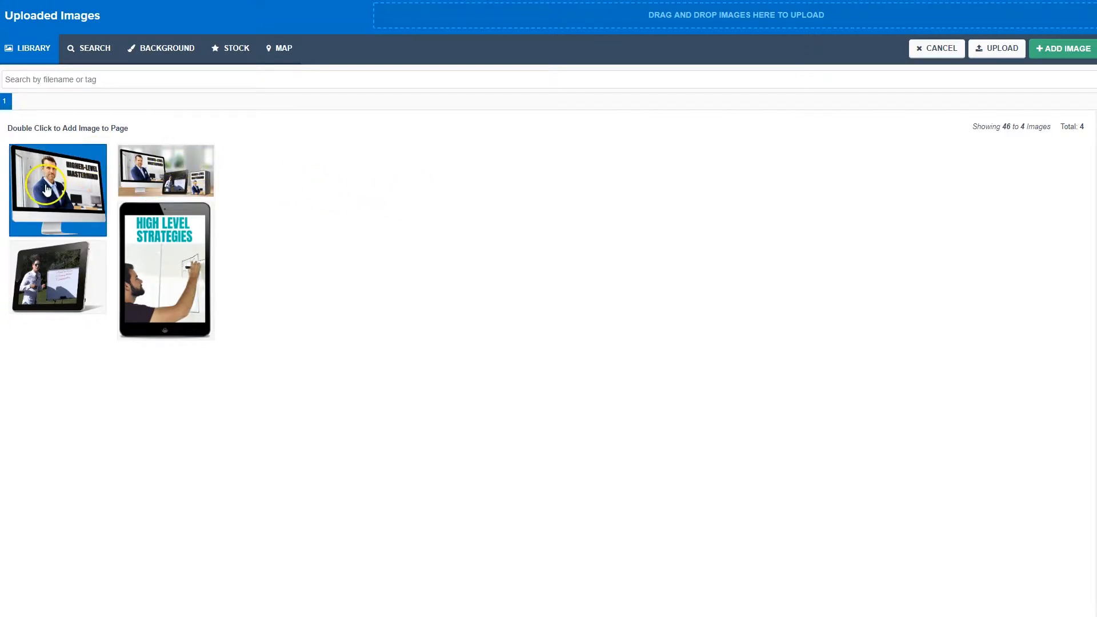
{"action": "double_click", "coordinate": [52, 194]}
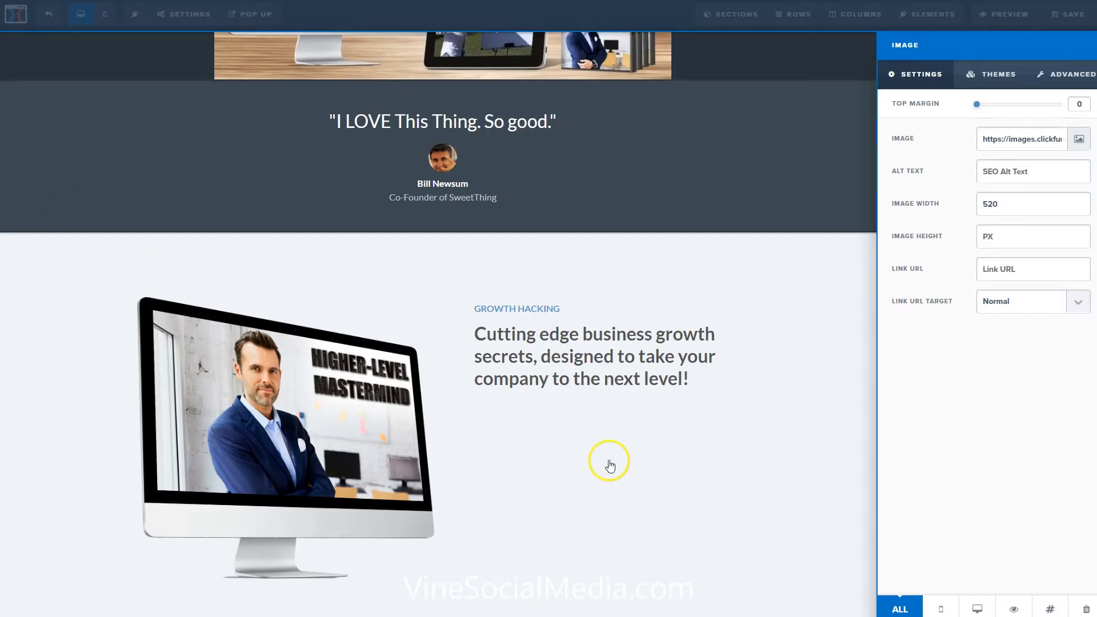
{"action": "left_click", "coordinate": [771, 477]}
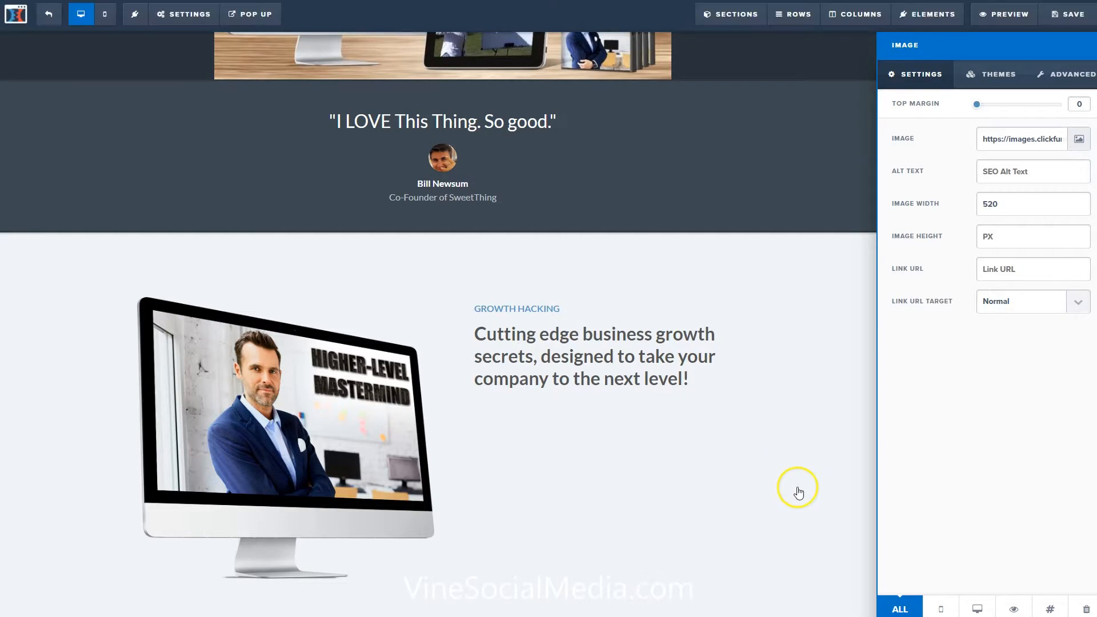
Replace the placeholder image beside the "Expert next-level video course" headline with the uploaded tablet image of the whiteboard presenter.
{"action": "scroll", "coordinate": [762, 491], "scroll_direction": "down", "scroll_amount": 6}
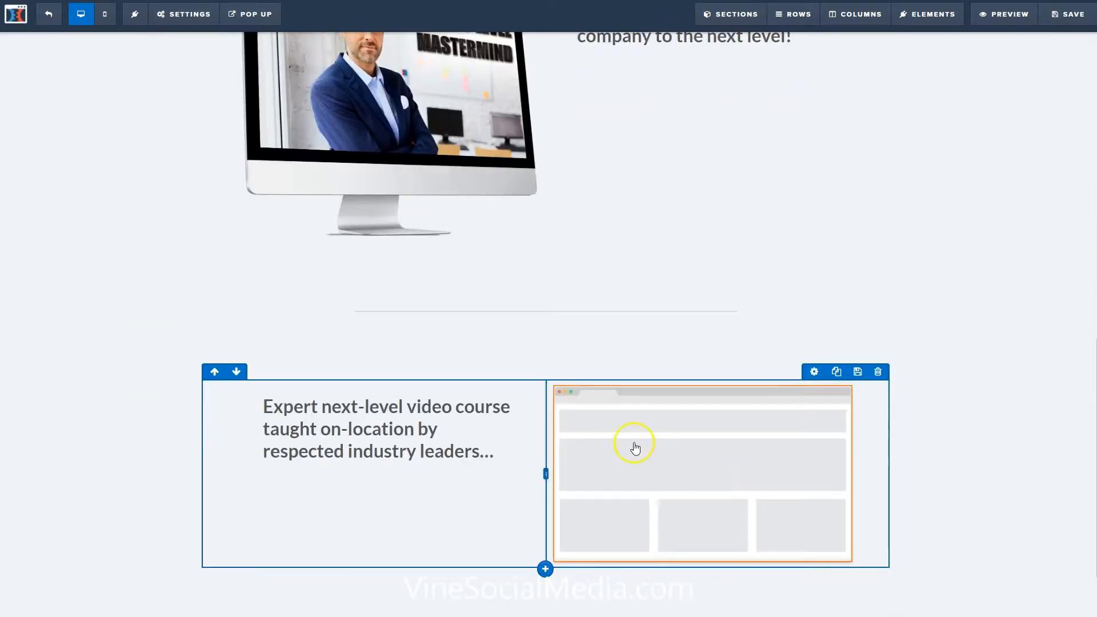
{"action": "left_click", "coordinate": [704, 457]}
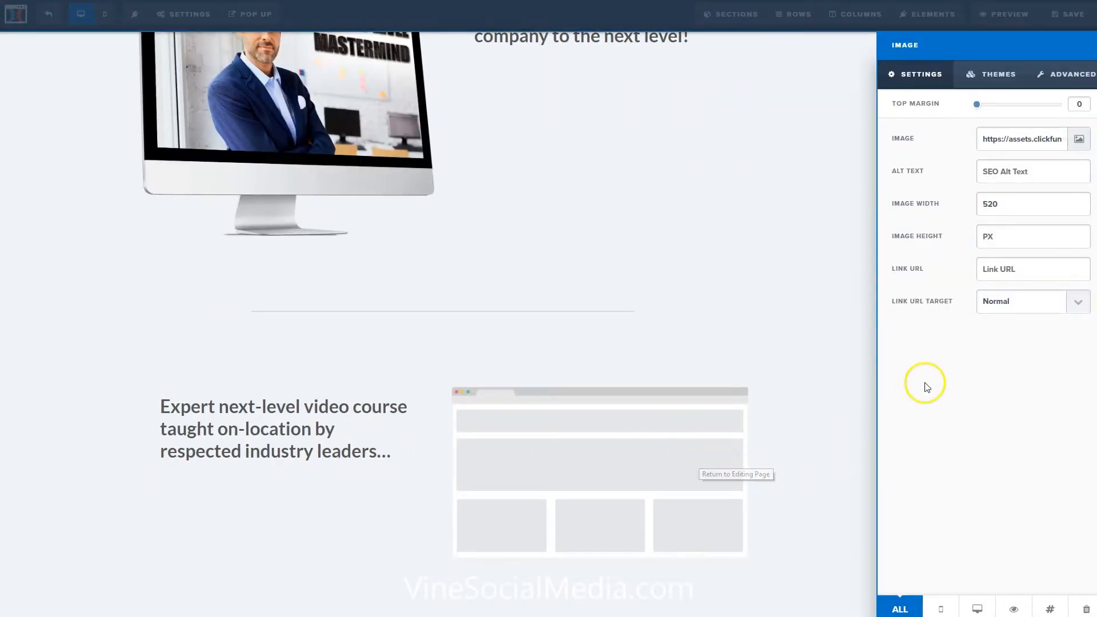
{"action": "left_click", "coordinate": [1079, 140]}
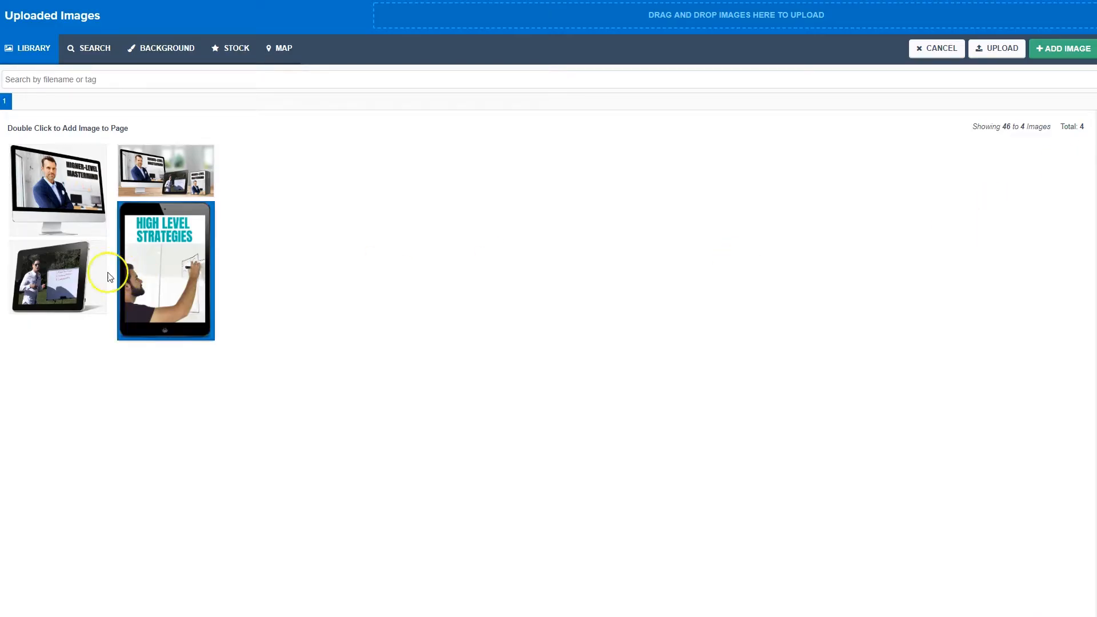
{"action": "double_click", "coordinate": [51, 287]}
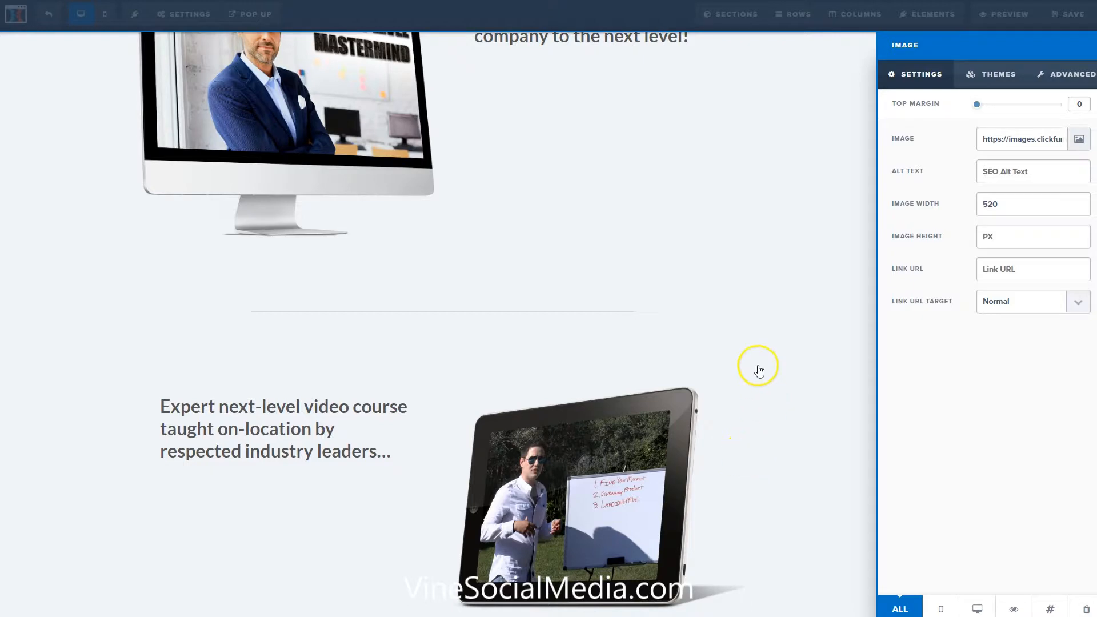
{"action": "left_click", "coordinate": [771, 411]}
Change the text of the button under the main headline to "Buy Now".
{"action": "scroll", "coordinate": [770, 496], "scroll_direction": "up", "scroll_amount": 5}
{"action": "scroll", "coordinate": [768, 493], "scroll_direction": "up", "scroll_amount": 8}
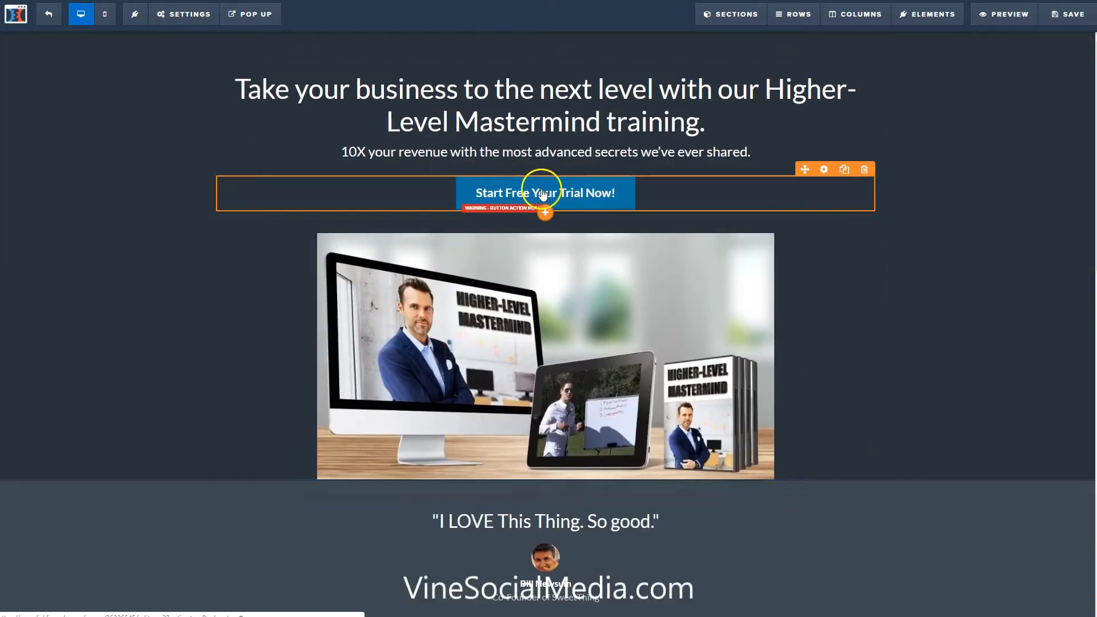
{"action": "left_click", "coordinate": [557, 197]}
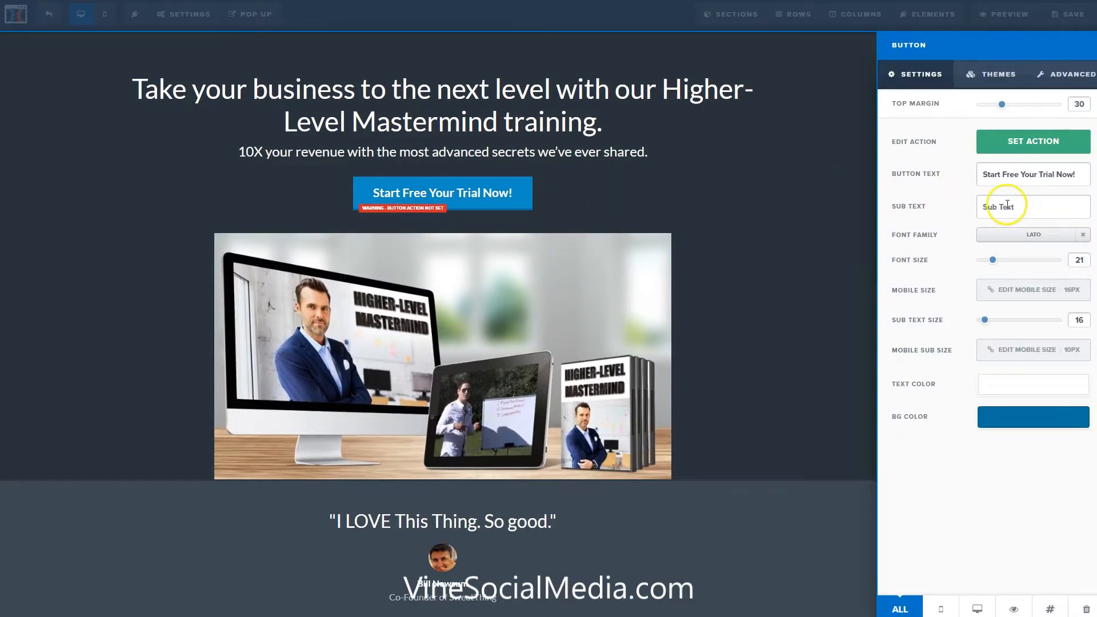
{"action": "triple_click", "coordinate": [1028, 178]}
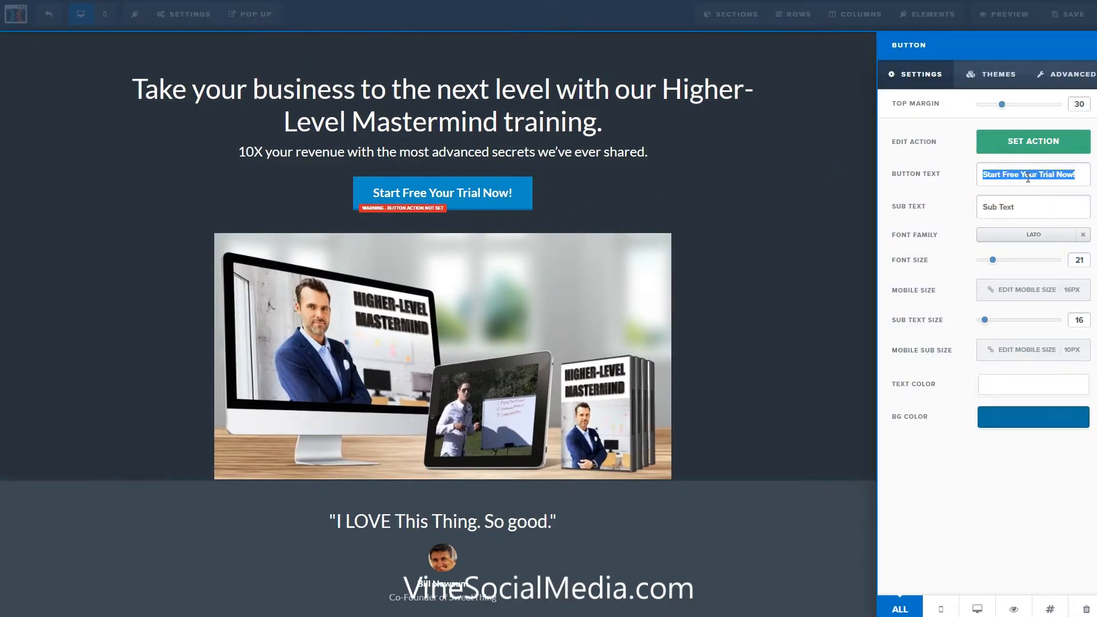
{"action": "type", "text": "Buy Now"}
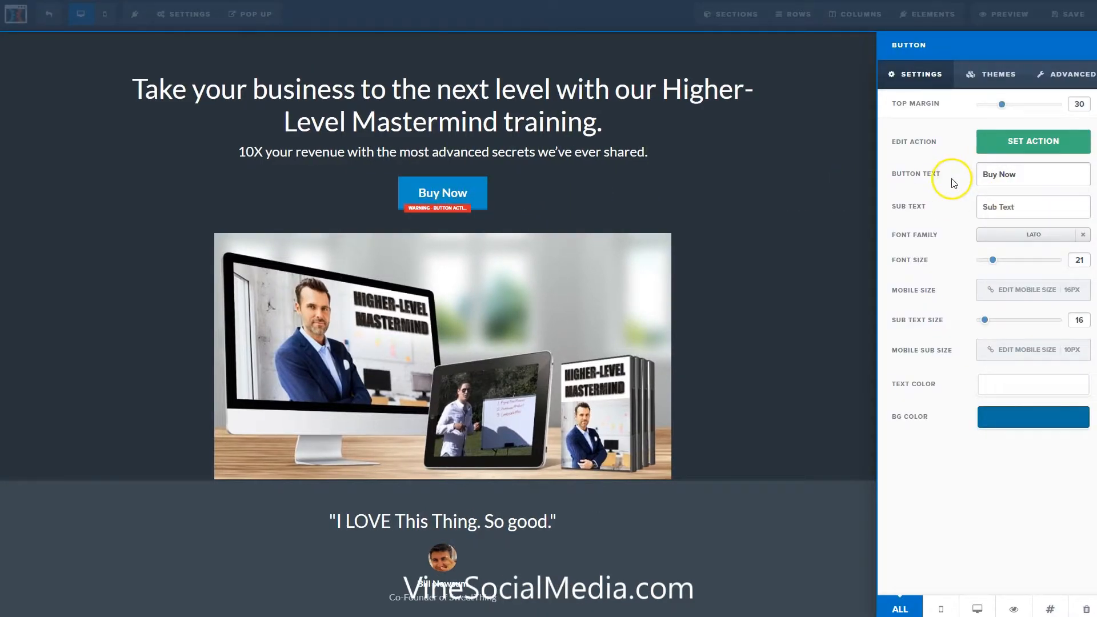
Set the Buy Now button's action to go to the next step in the funnel.
{"action": "left_click", "coordinate": [1031, 141]}
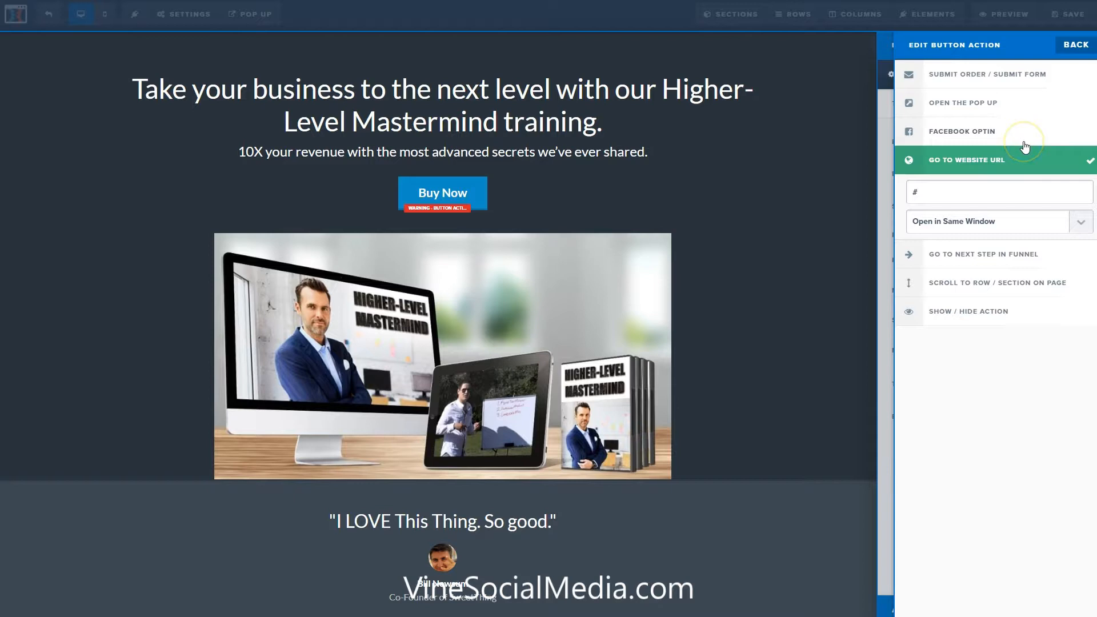
{"action": "left_click", "coordinate": [1025, 159]}
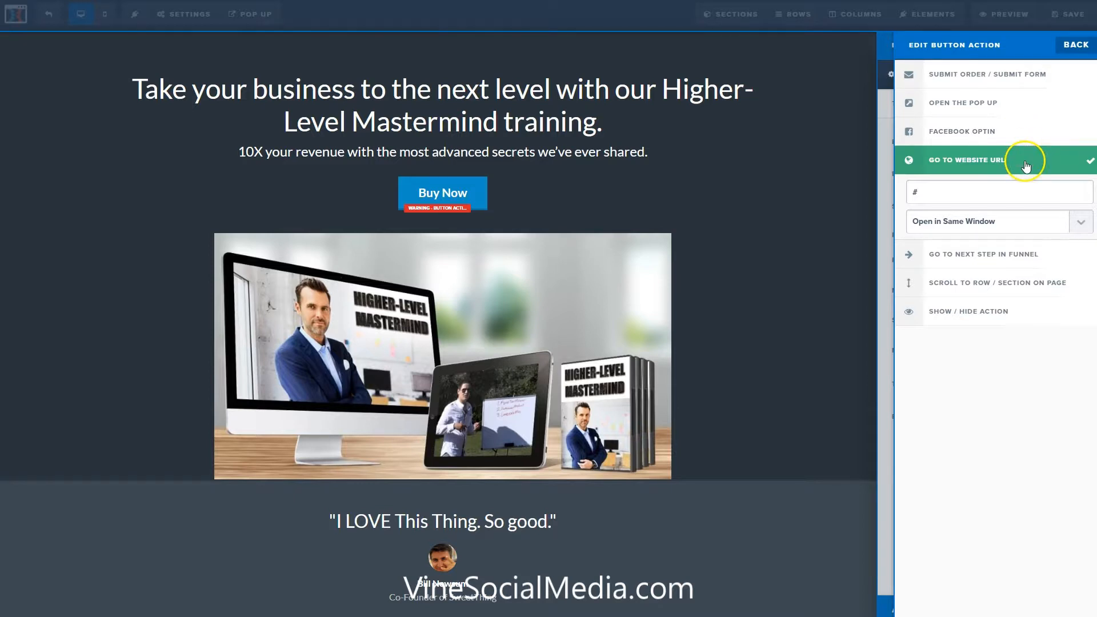
{"action": "left_click", "coordinate": [971, 255]}
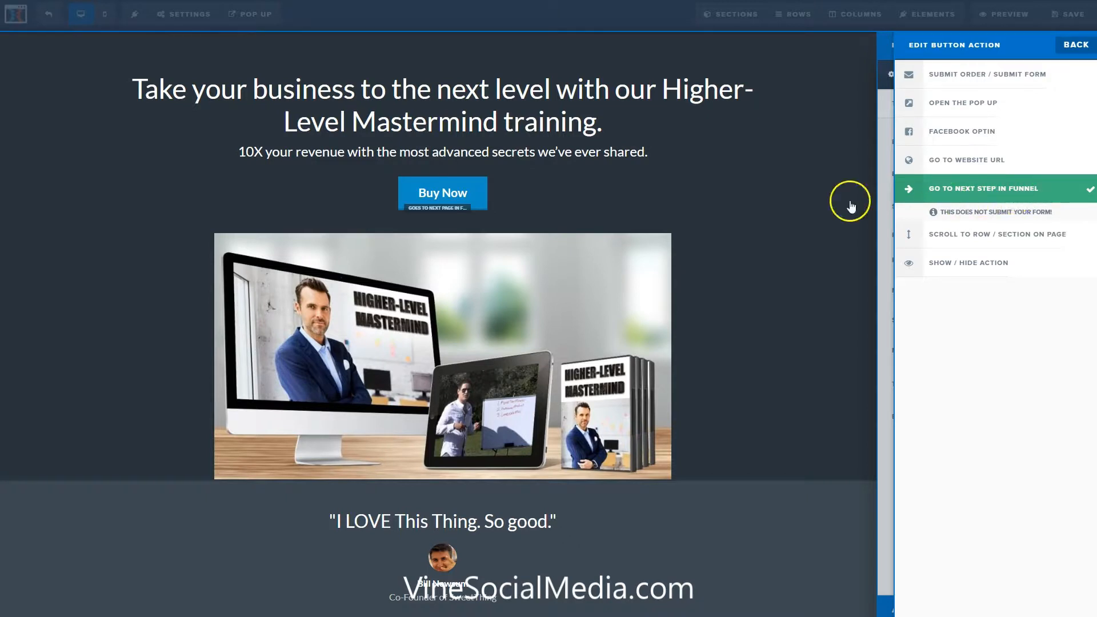
{"action": "left_click", "coordinate": [794, 196]}
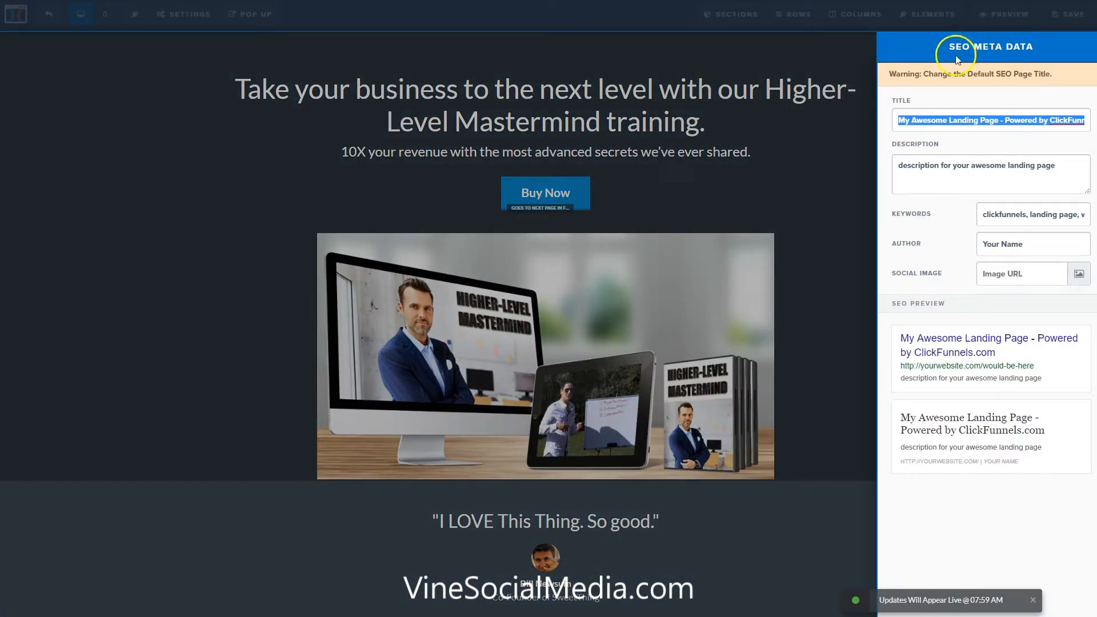
Set the SEO title to "Grab These Easy Strategies To Take Your Business To The Next Level Today!" and save the page.
{"action": "type", "text": "Grab These Easy Strategies To Take Your Business To The Next Level Today!"}
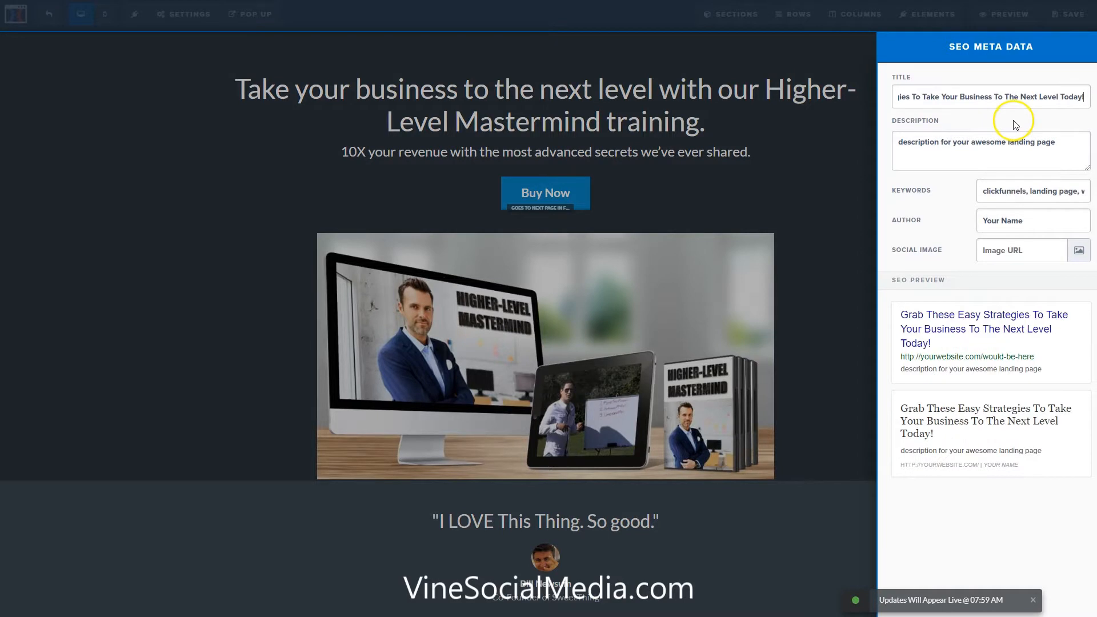
{"action": "left_click", "coordinate": [845, 162]}
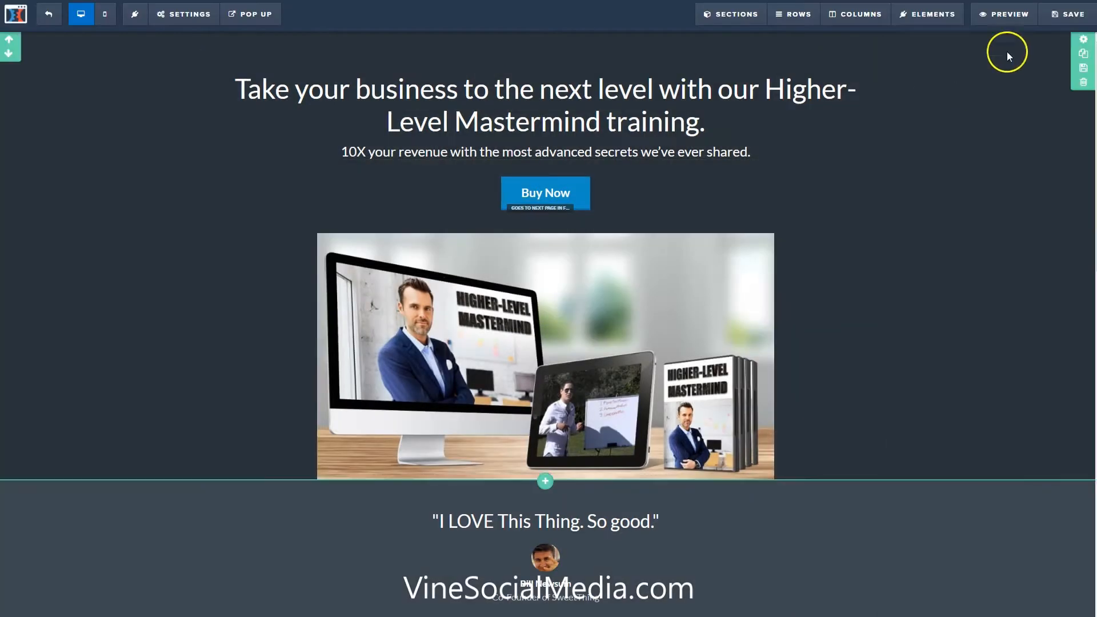
{"action": "left_click", "coordinate": [1069, 15]}
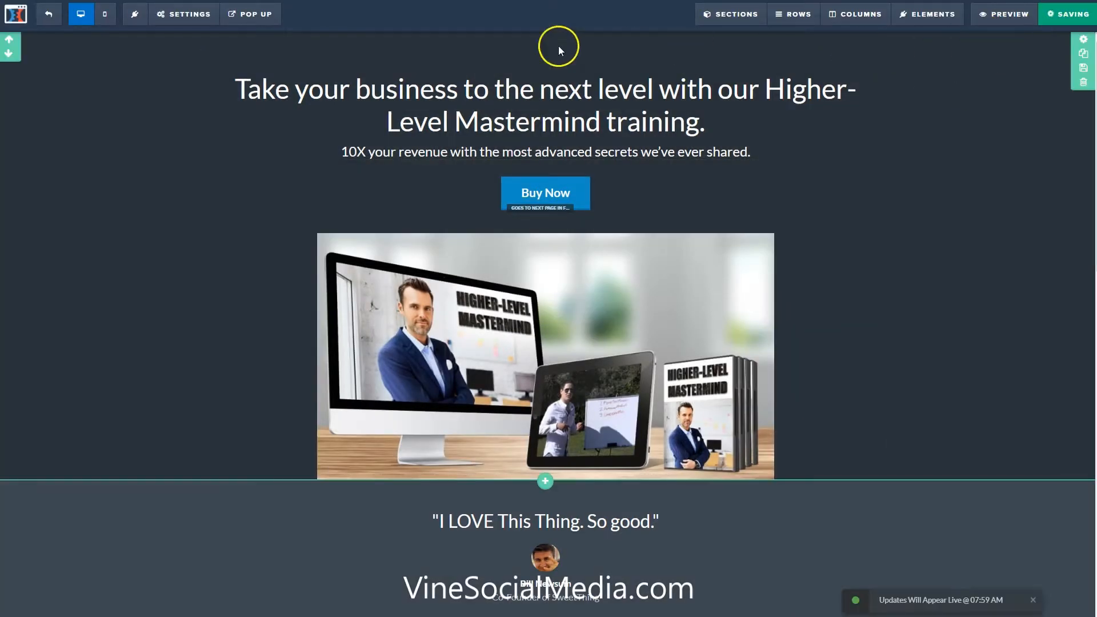
Leave the sales page editor, apply the "Skinny Order Form" template to the Order Form step and open that page for editing.
{"action": "left_click", "coordinate": [49, 20]}
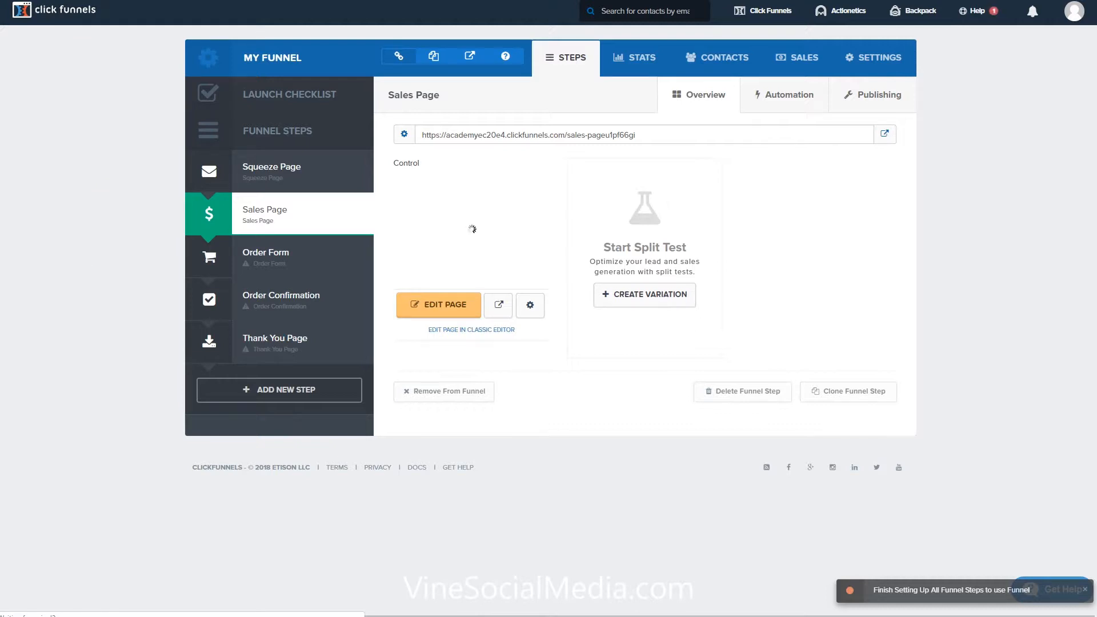
{"action": "left_click", "coordinate": [290, 213]}
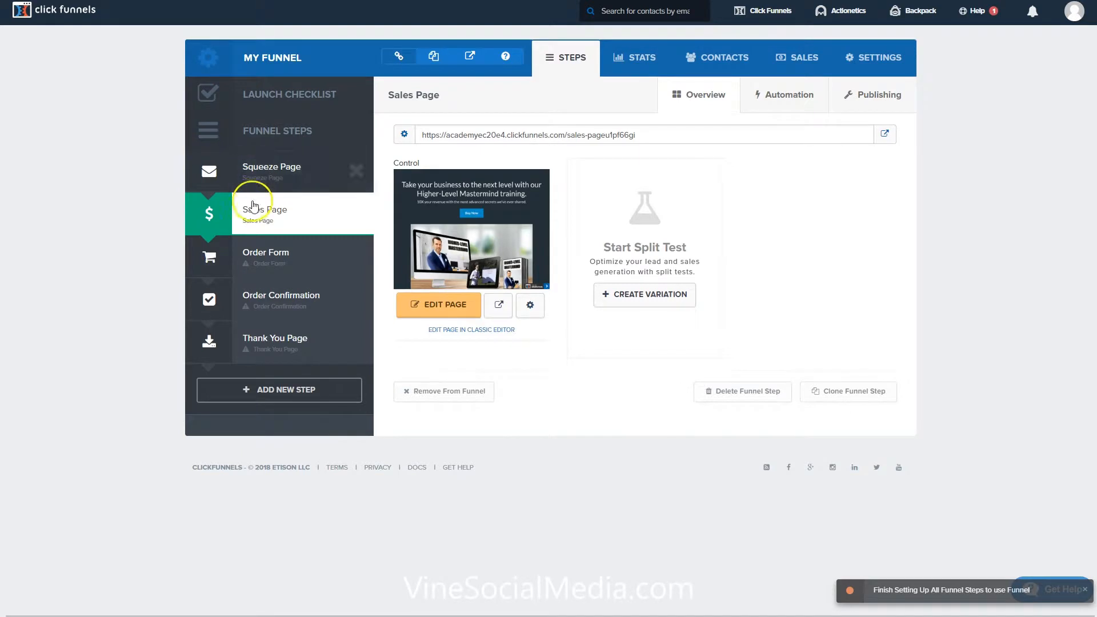
{"action": "left_click", "coordinate": [280, 252]}
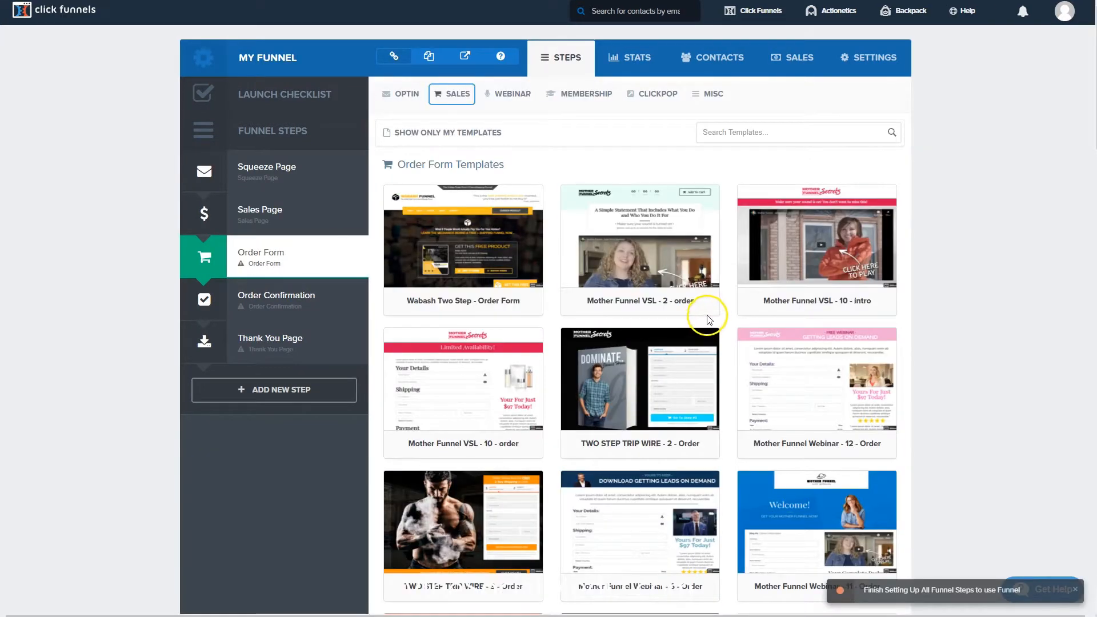
{"action": "mouse_move", "coordinate": [709, 320]}
{"action": "scroll", "coordinate": [708, 320], "scroll_direction": "down", "scroll_amount": 20}
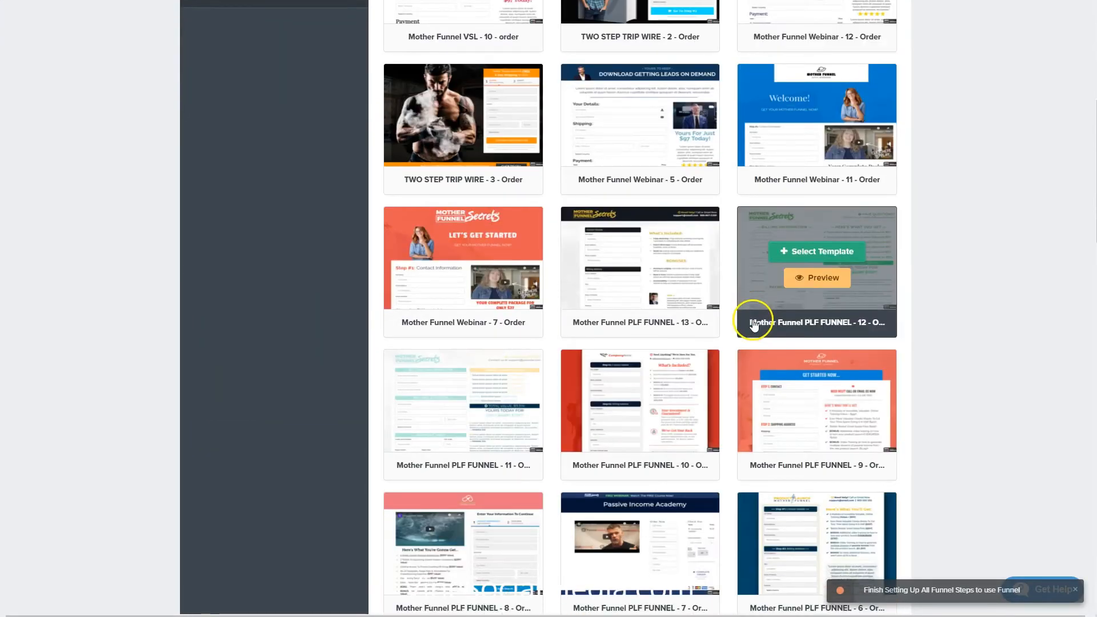
{"action": "scroll", "coordinate": [695, 323], "scroll_direction": "down", "scroll_amount": 15}
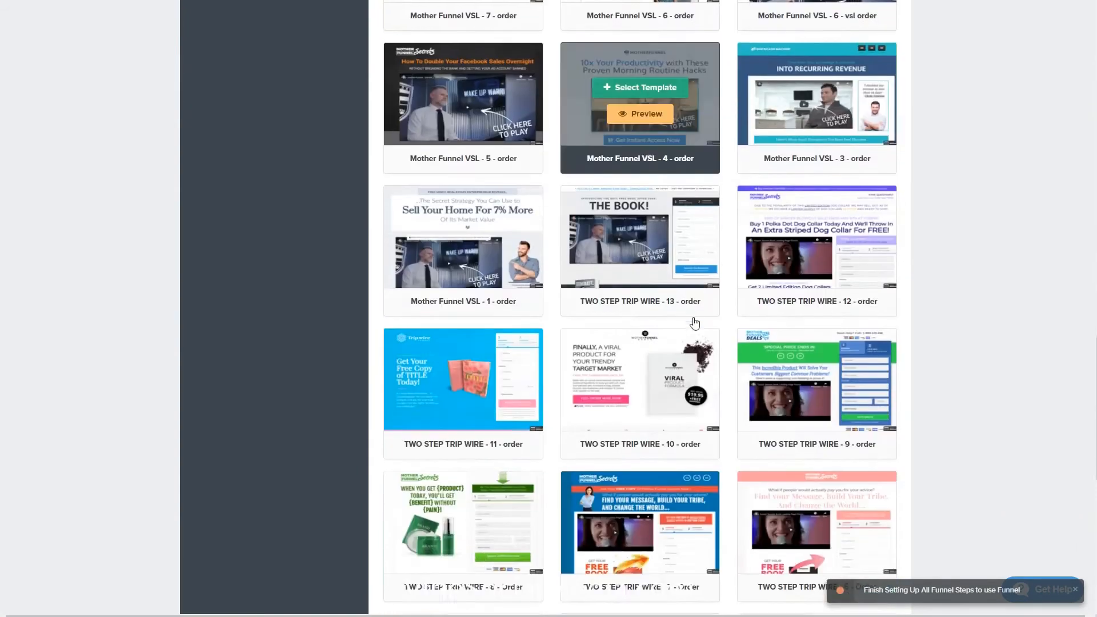
{"action": "scroll", "coordinate": [695, 323], "scroll_direction": "down", "scroll_amount": 3}
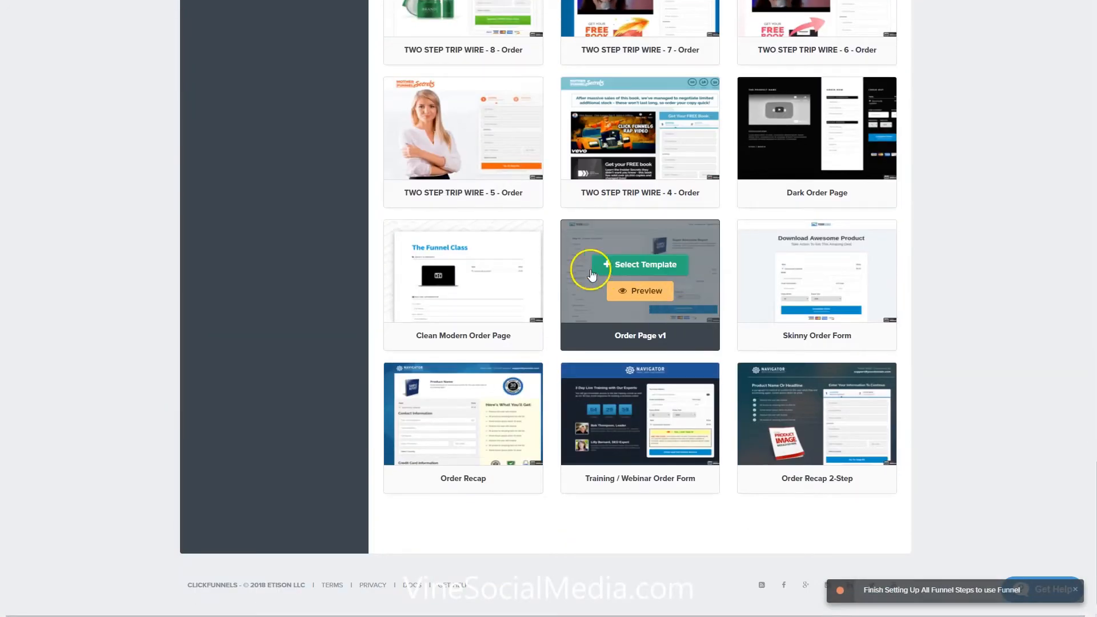
{"action": "left_click", "coordinate": [780, 264]}
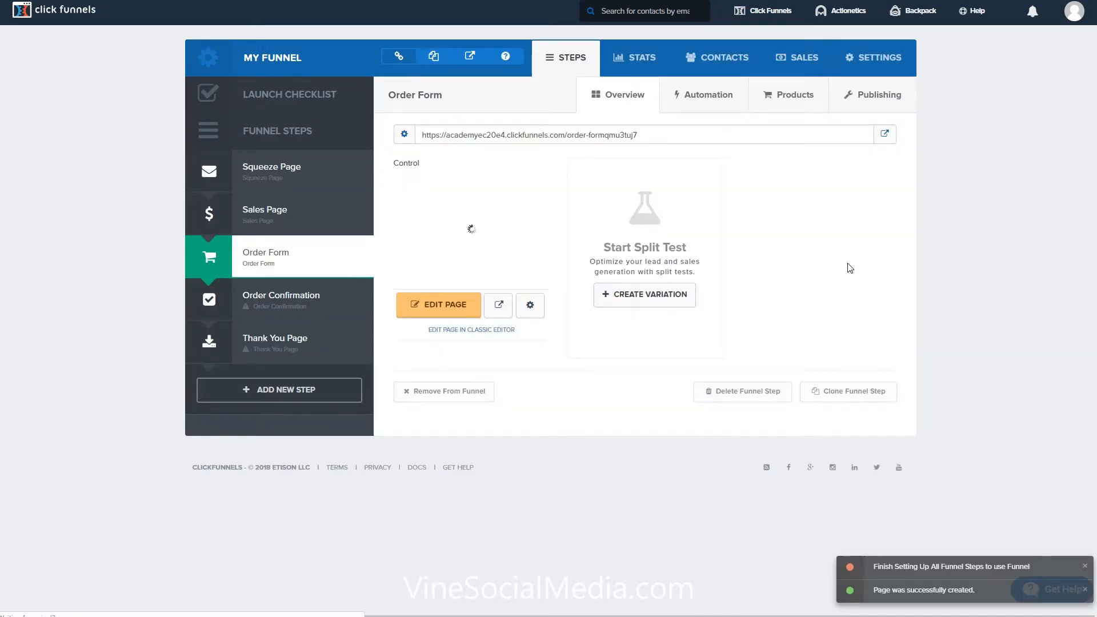
{"action": "left_click", "coordinate": [439, 314]}
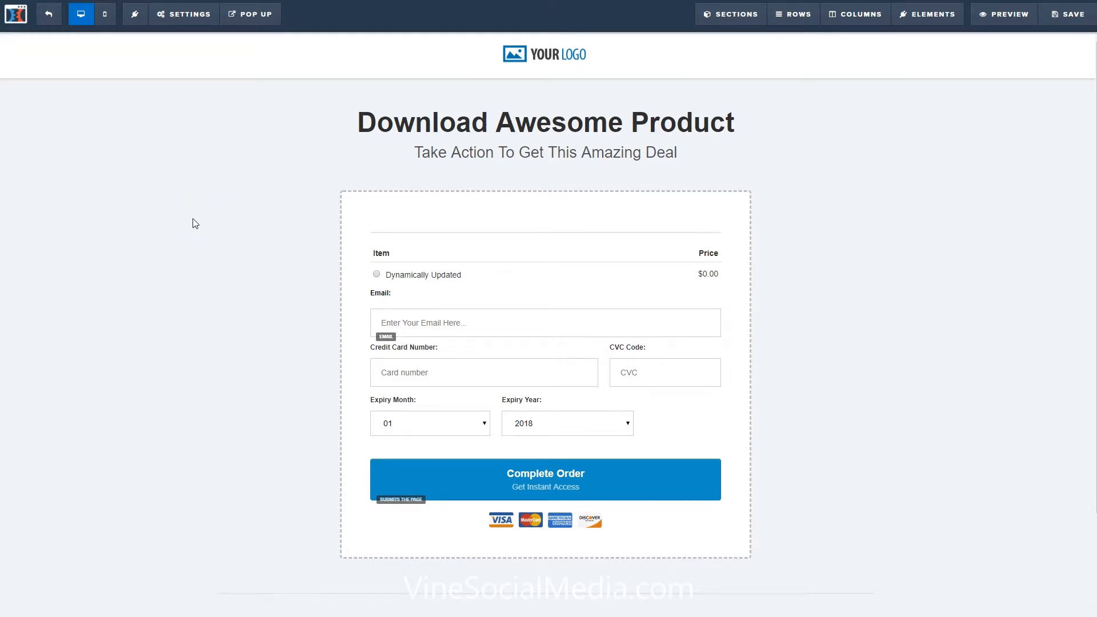
Delete the "Your Logo" placeholder image from the header of the order form page.
{"action": "mouse_move", "coordinate": [571, 56]}
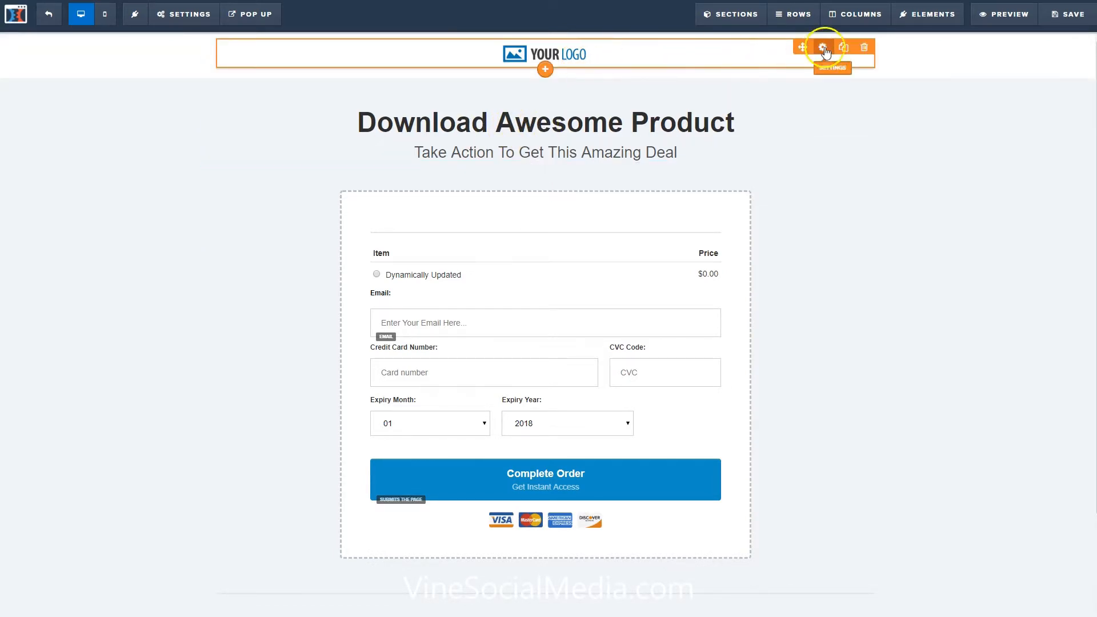
{"action": "left_click", "coordinate": [863, 49]}
{"action": "left_click", "coordinate": [601, 47]}
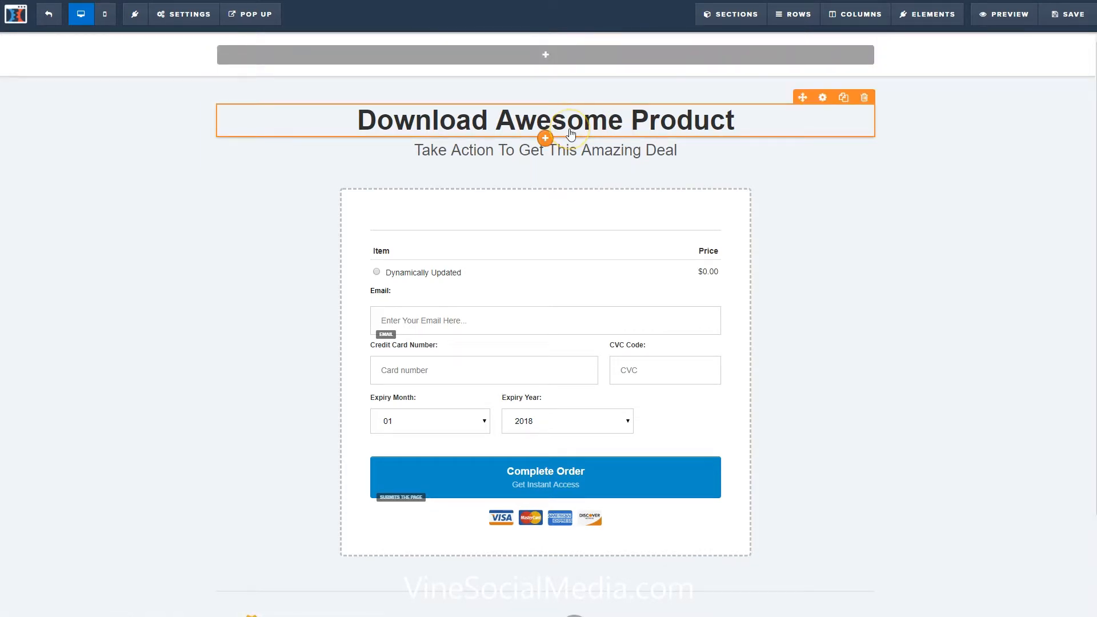
Replace the "Download Awesome Product" headline with "Access The Mastermind".
{"action": "left_click", "coordinate": [626, 124]}
{"action": "type", "text": "Access The Mastermind"}
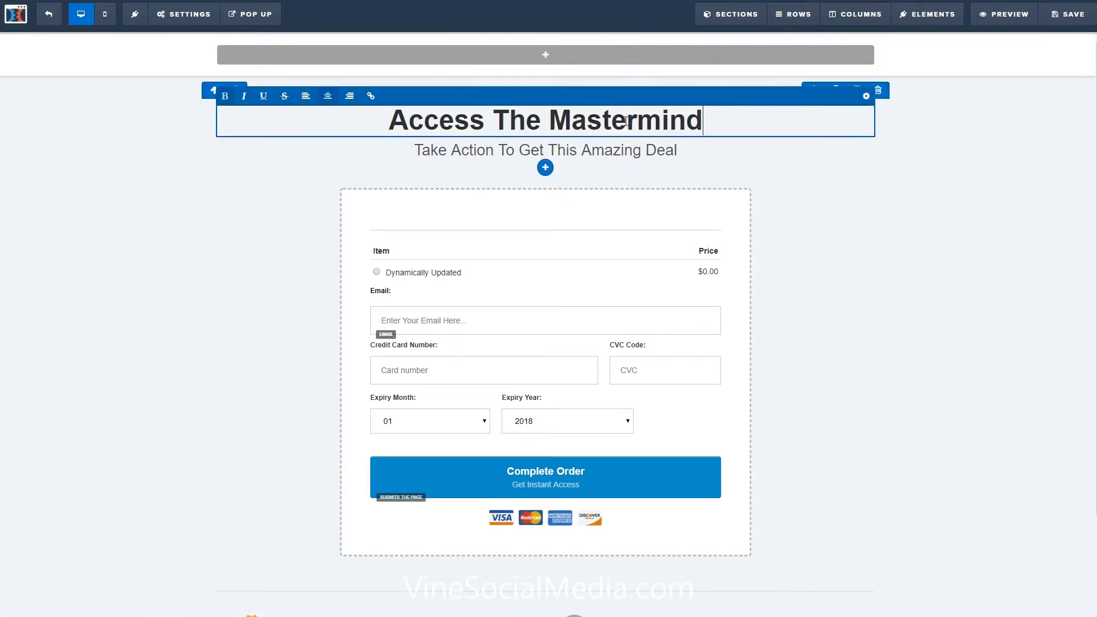
{"action": "left_click", "coordinate": [244, 205]}
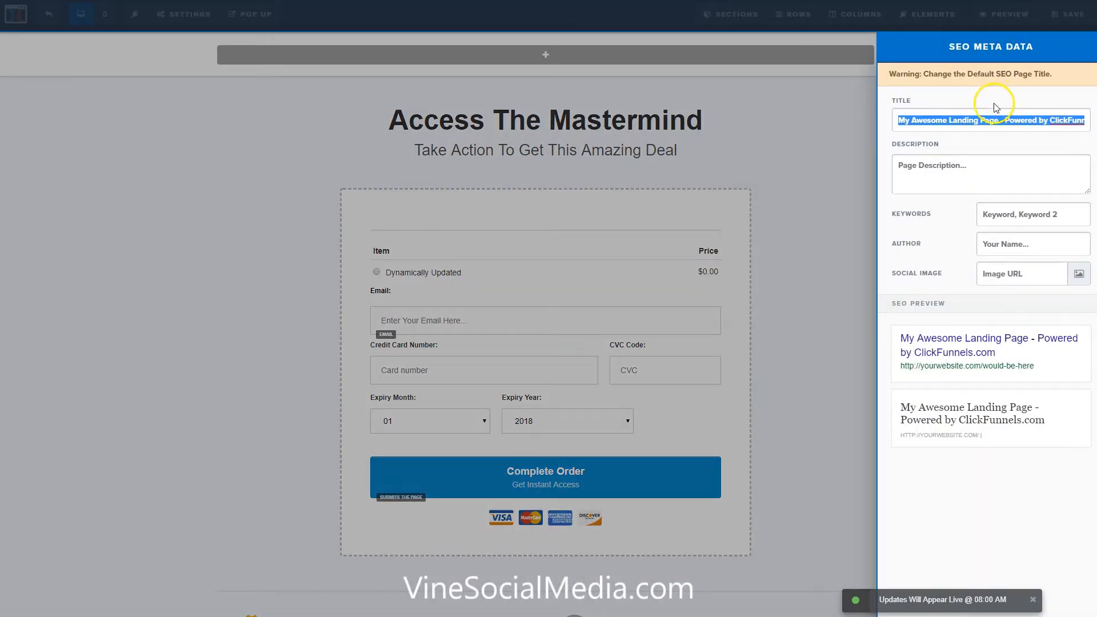
Replace the order form page's default SEO title with the copied text and save the page.
{"action": "type", "text": "https://clickfunnels.com"}
{"action": "left_click", "coordinate": [791, 152]}
{"action": "left_click", "coordinate": [1064, 13]}
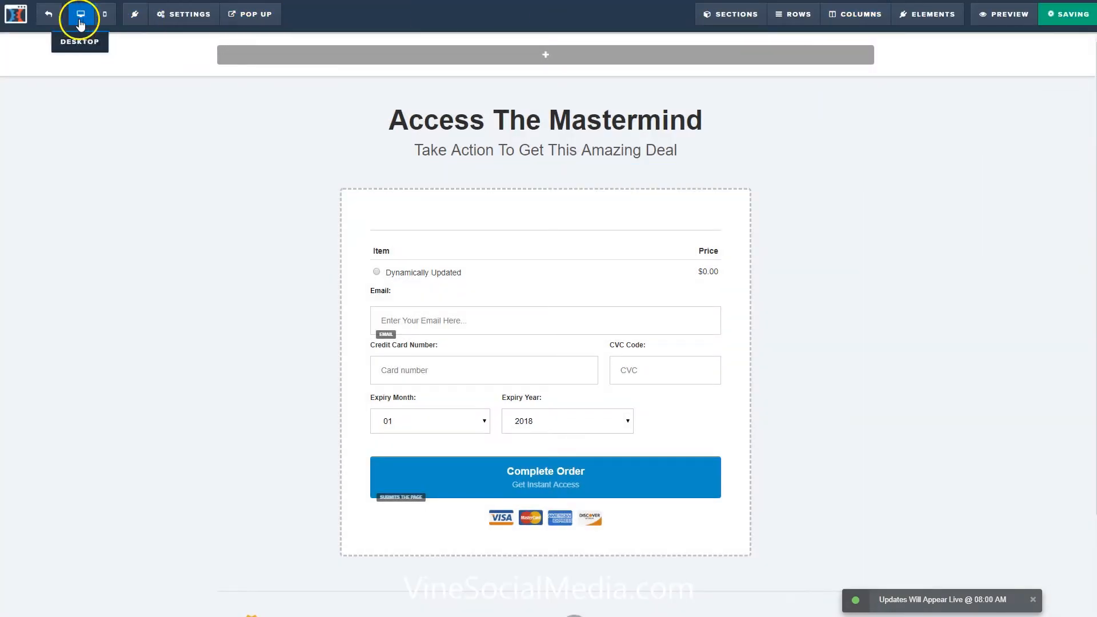
Return to the funnel, apply the blue "Congrats - Order Complete!" template to the Order Confirmation step and open it for editing.
{"action": "left_click", "coordinate": [17, 16]}
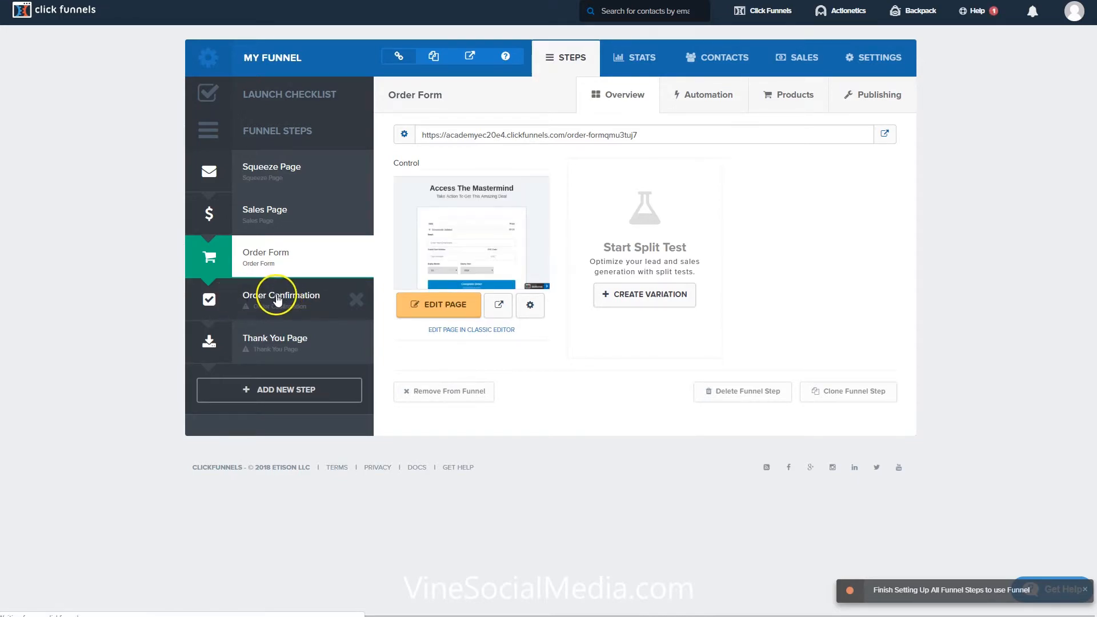
{"action": "left_click", "coordinate": [266, 296]}
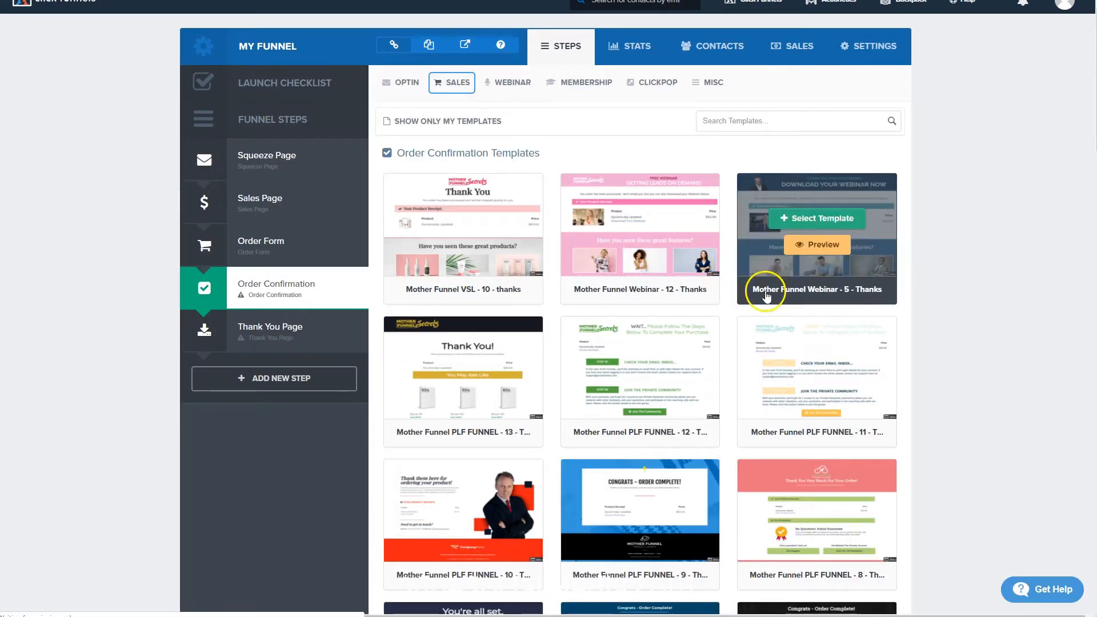
{"action": "scroll", "coordinate": [651, 288], "scroll_direction": "down", "scroll_amount": 8}
{"action": "left_click", "coordinate": [644, 315]}
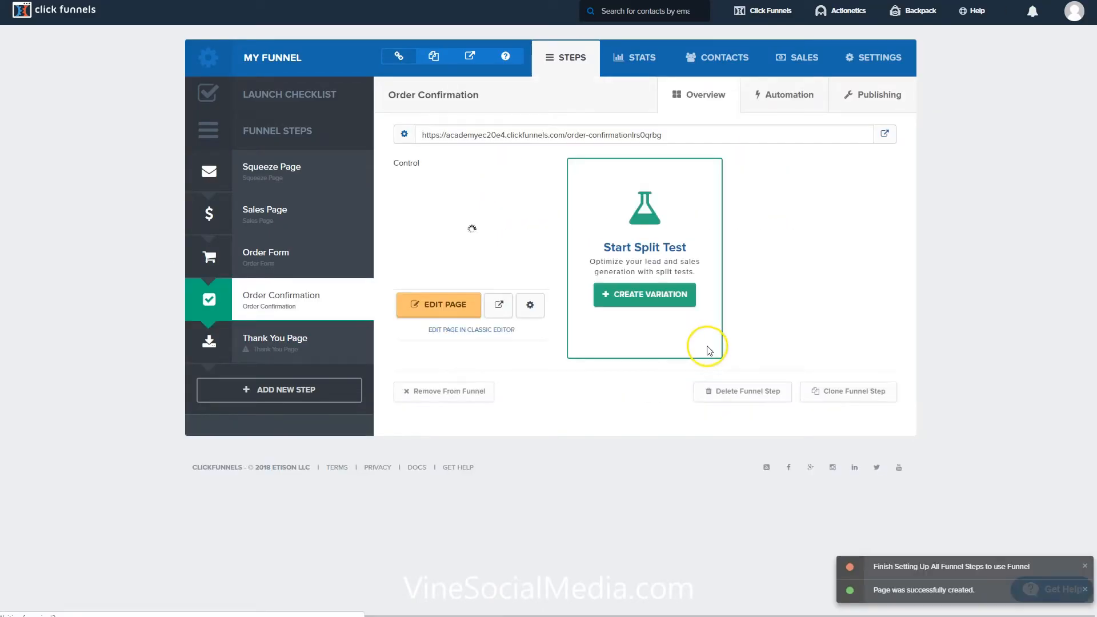
{"action": "left_click", "coordinate": [446, 313]}
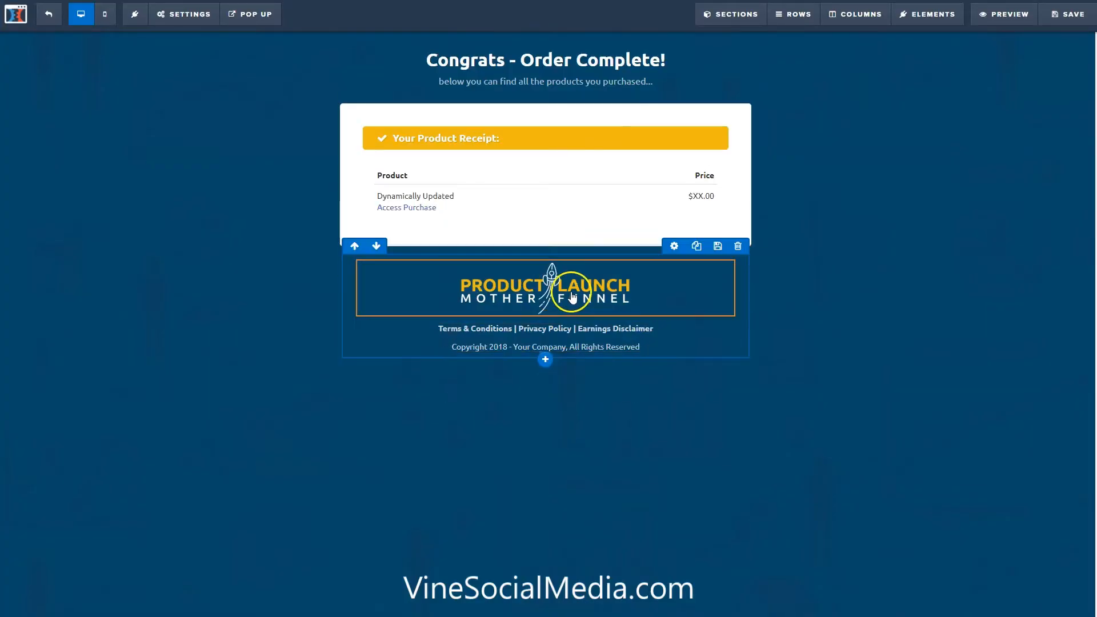
Delete the "Product Launch Mother Funnel" logo below the product receipt and save the order confirmation page.
{"action": "left_click", "coordinate": [724, 254]}
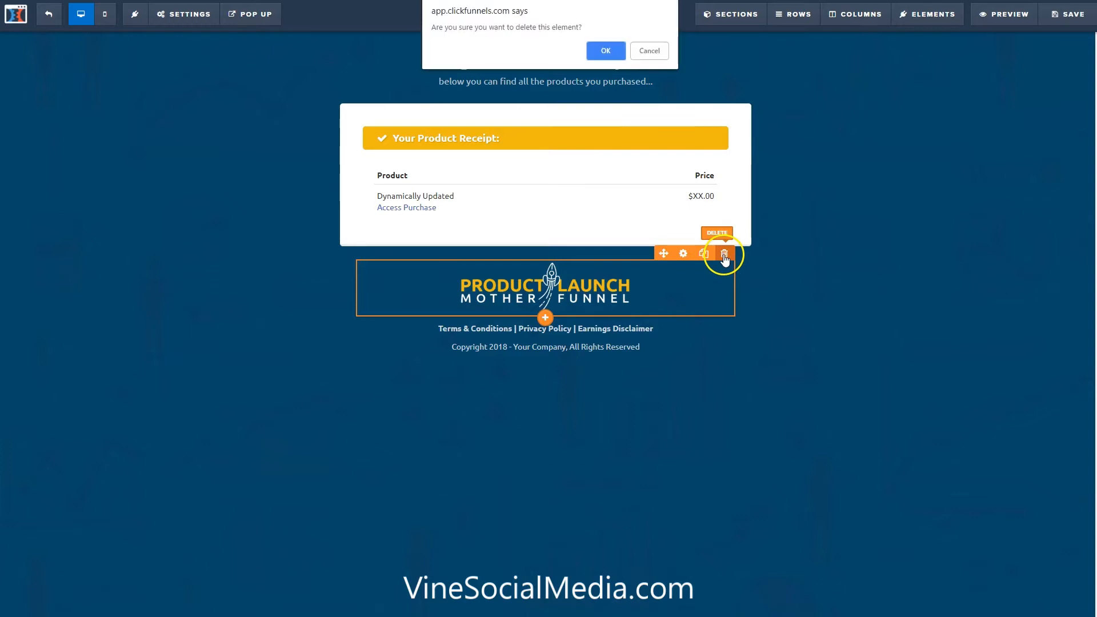
{"action": "left_click", "coordinate": [605, 49]}
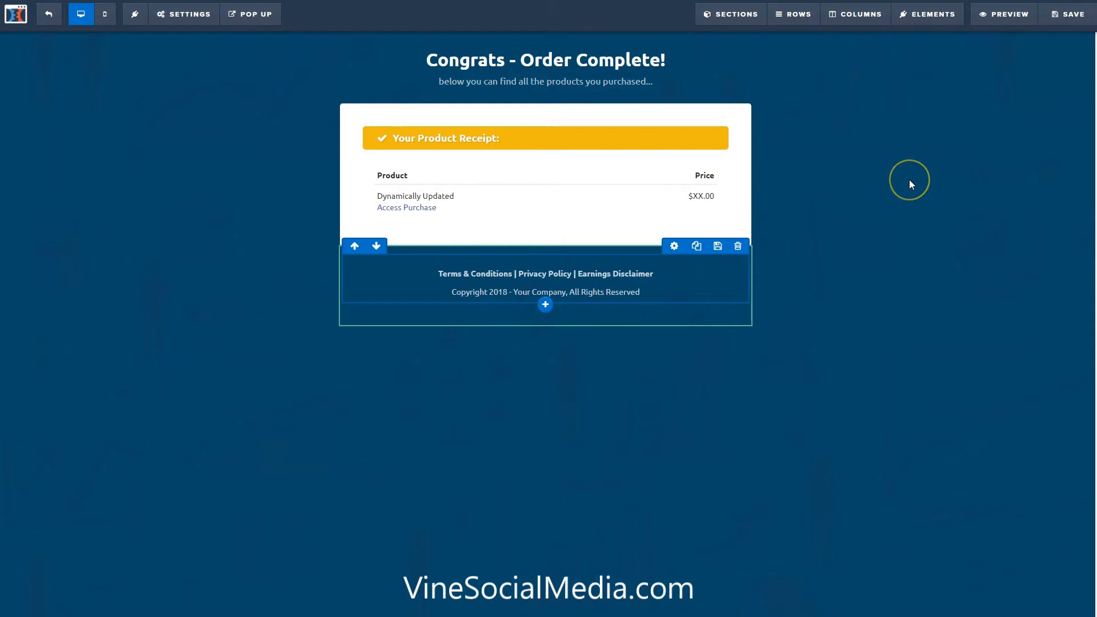
{"action": "left_click", "coordinate": [1064, 24]}
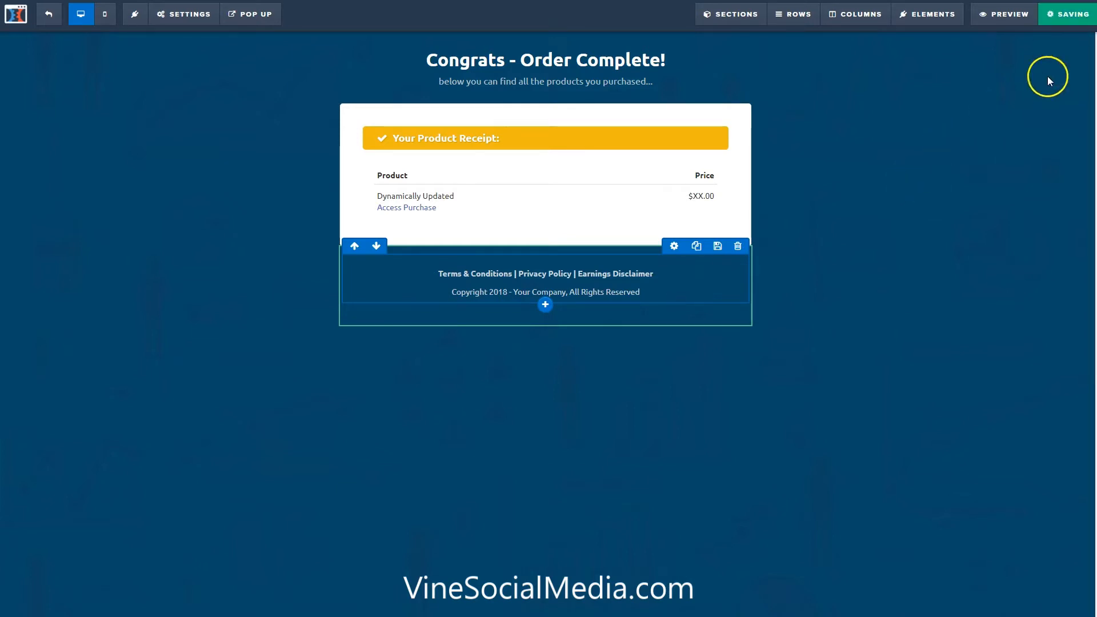
Return to the funnel, apply the "Mother Funnel Squeeze Page - 14" template to the Thank You Page step and open it for editing.
{"action": "left_click", "coordinate": [49, 16]}
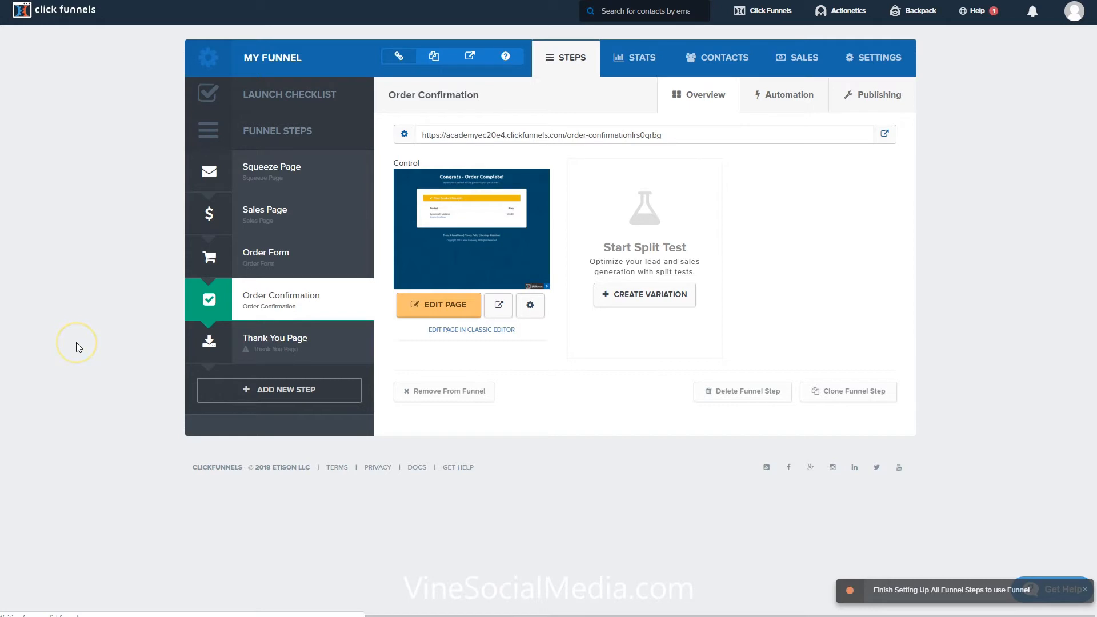
{"action": "left_click", "coordinate": [224, 342]}
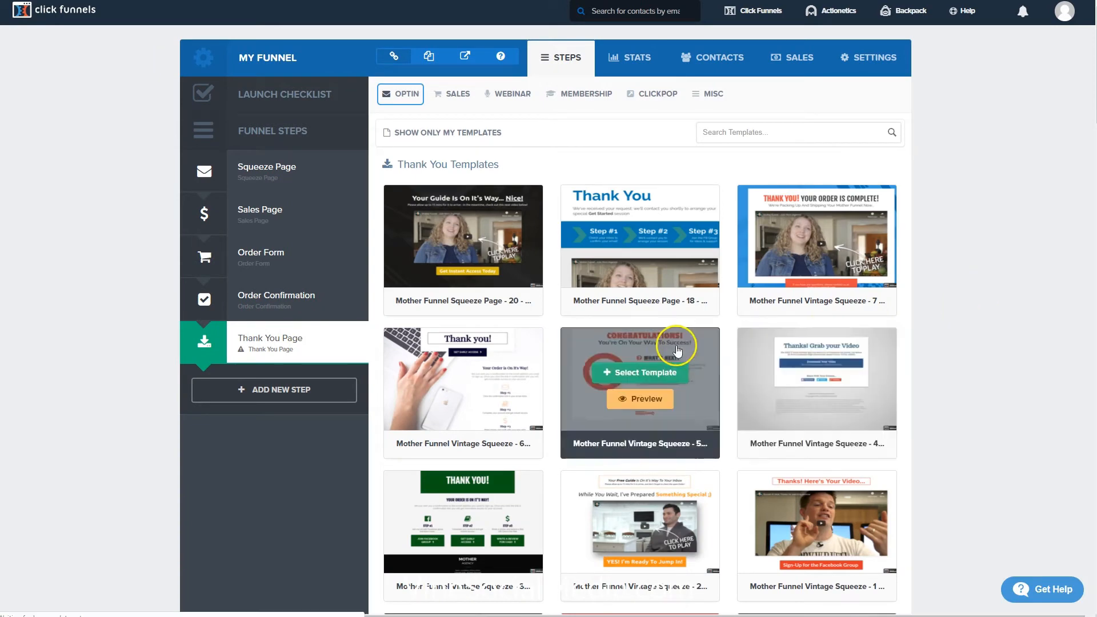
{"action": "scroll", "coordinate": [653, 362], "scroll_direction": "down", "scroll_amount": 4}
{"action": "scroll", "coordinate": [653, 361], "scroll_direction": "down", "scroll_amount": 6}
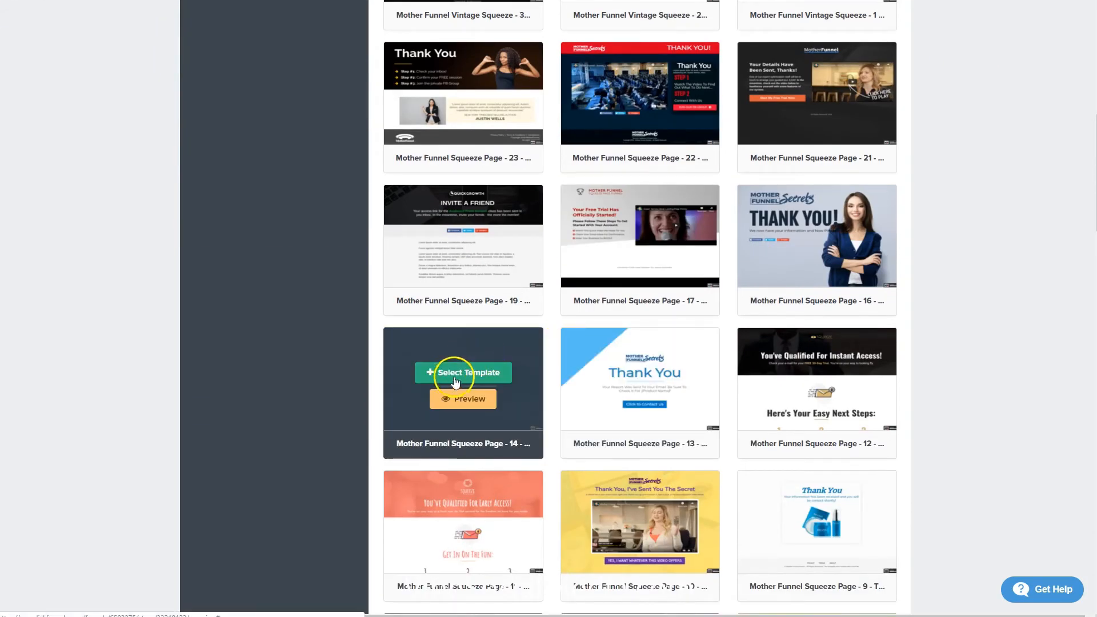
{"action": "left_click", "coordinate": [471, 378]}
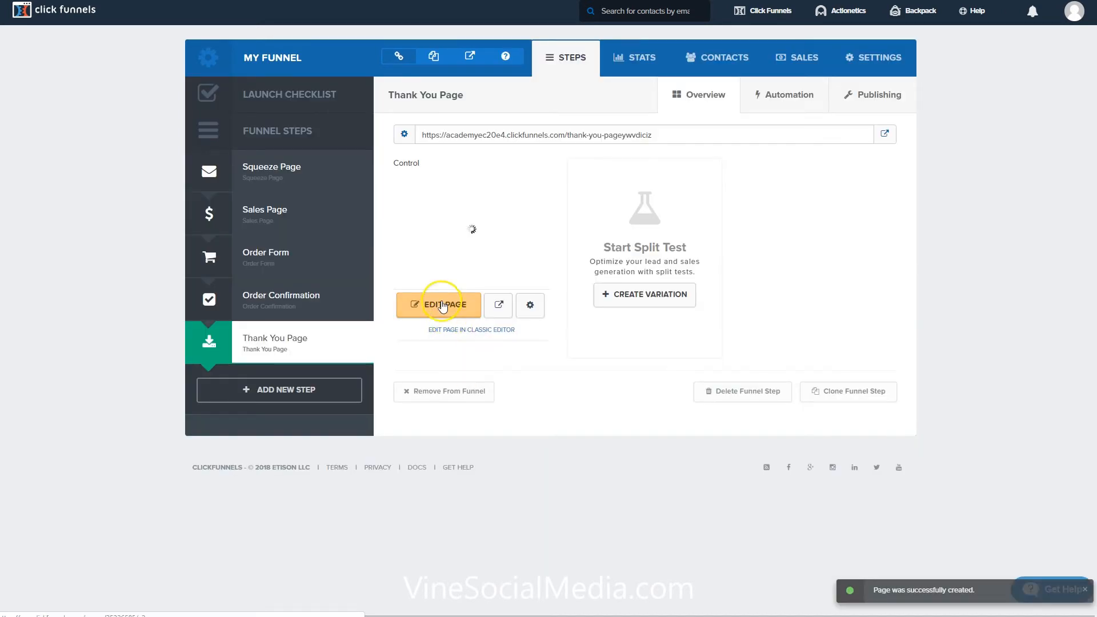
{"action": "left_click", "coordinate": [436, 307]}
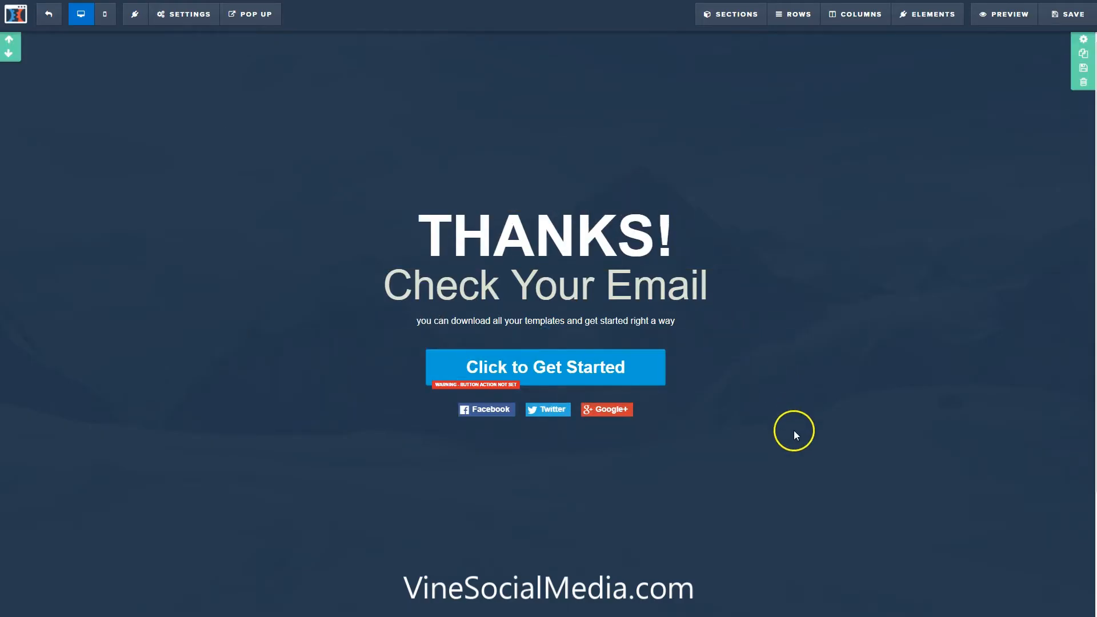
Delete the "you can download all your templates and get started right a way" text line under "Check Your Email".
{"action": "left_click", "coordinate": [593, 321]}
{"action": "left_click", "coordinate": [730, 333]}
{"action": "mouse_move", "coordinate": [673, 323]}
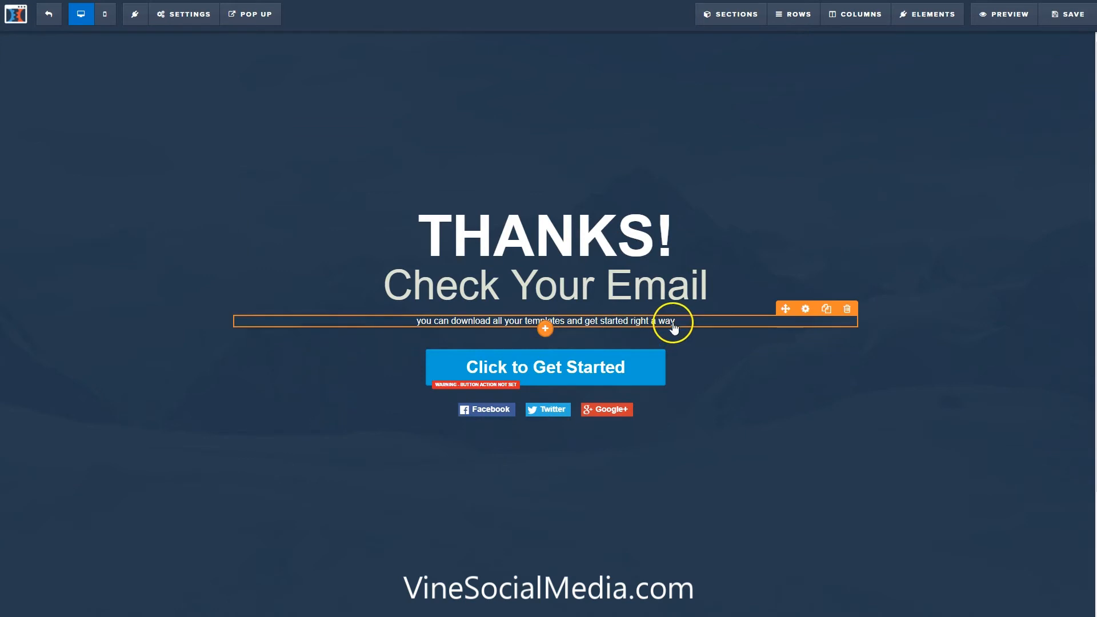
{"action": "left_click", "coordinate": [849, 311]}
{"action": "left_click", "coordinate": [616, 47]}
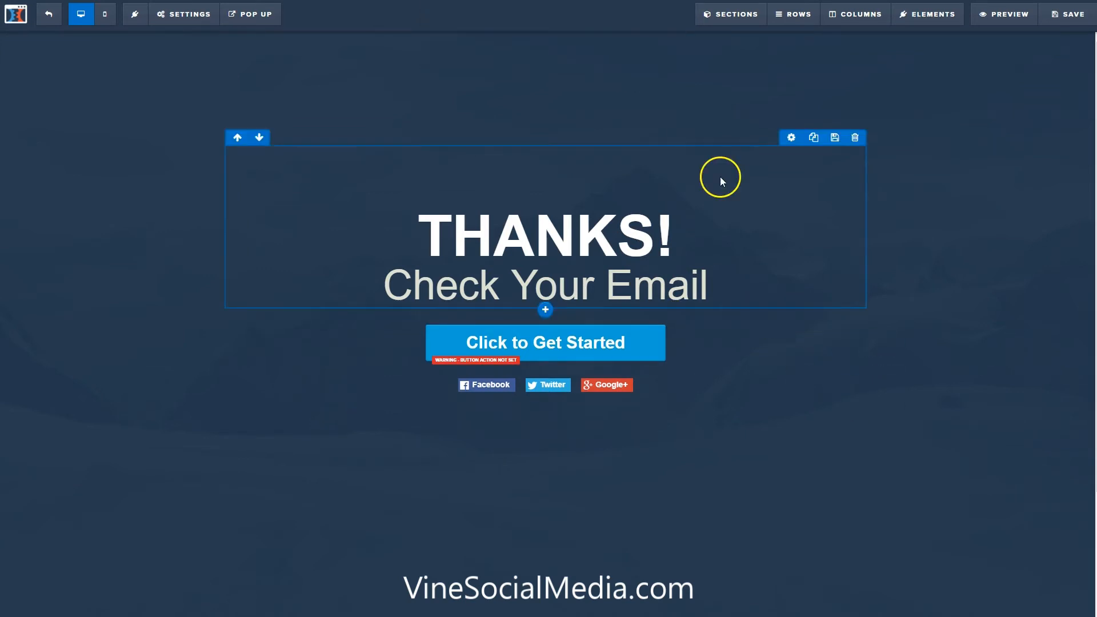
{"action": "left_click", "coordinate": [479, 350]}
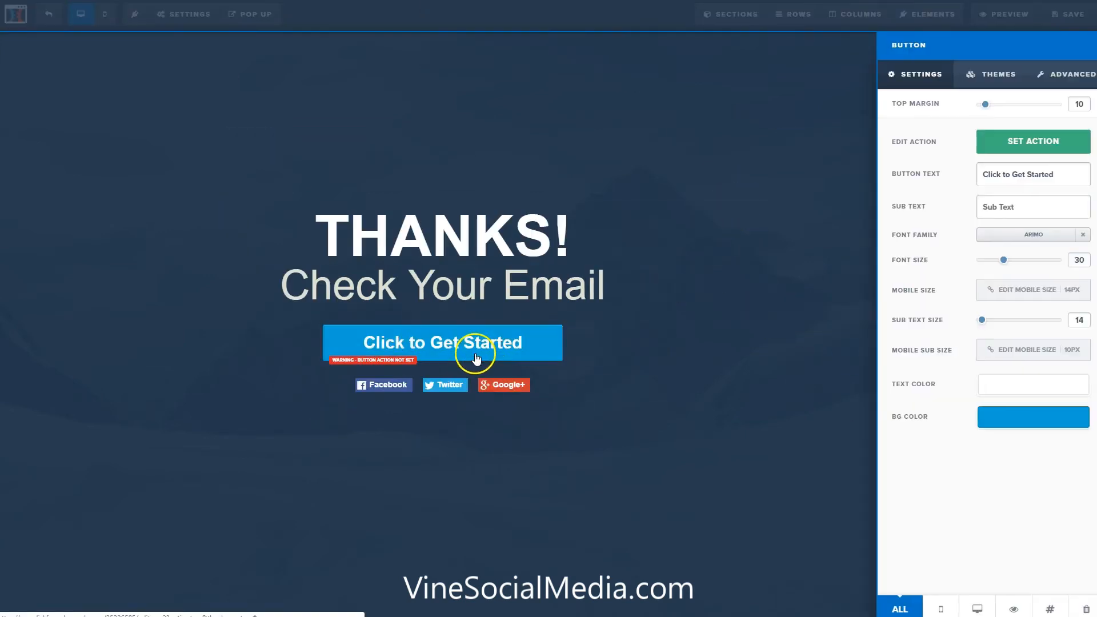
{"action": "left_click", "coordinate": [1037, 146]}
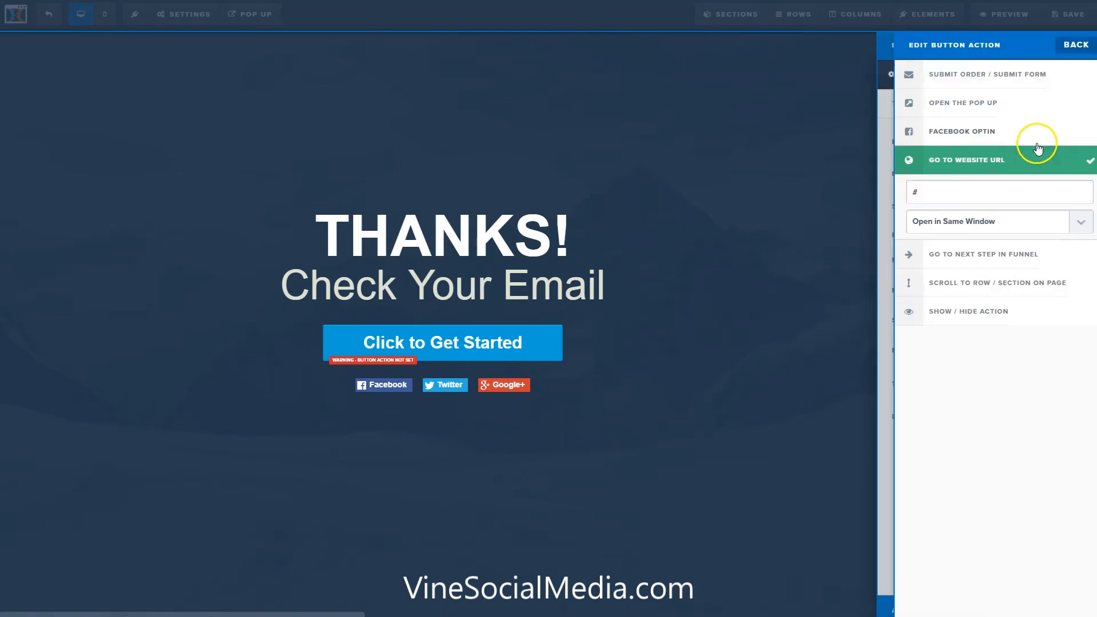
{"action": "triple_click", "coordinate": [964, 192]}
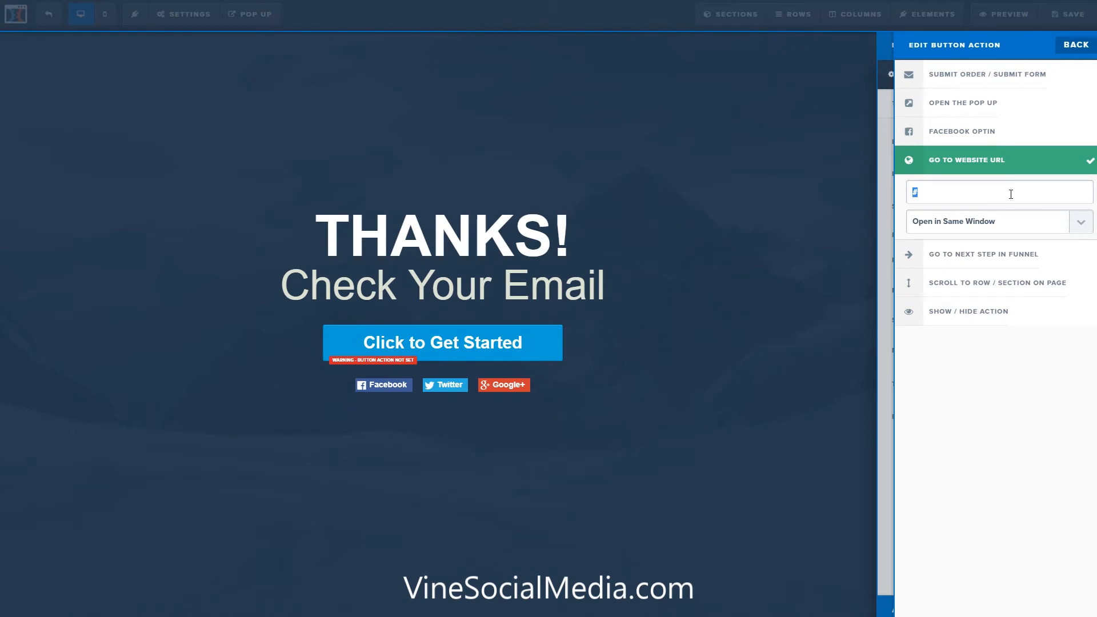
{"action": "type", "text": "https://clickfunnels.com"}
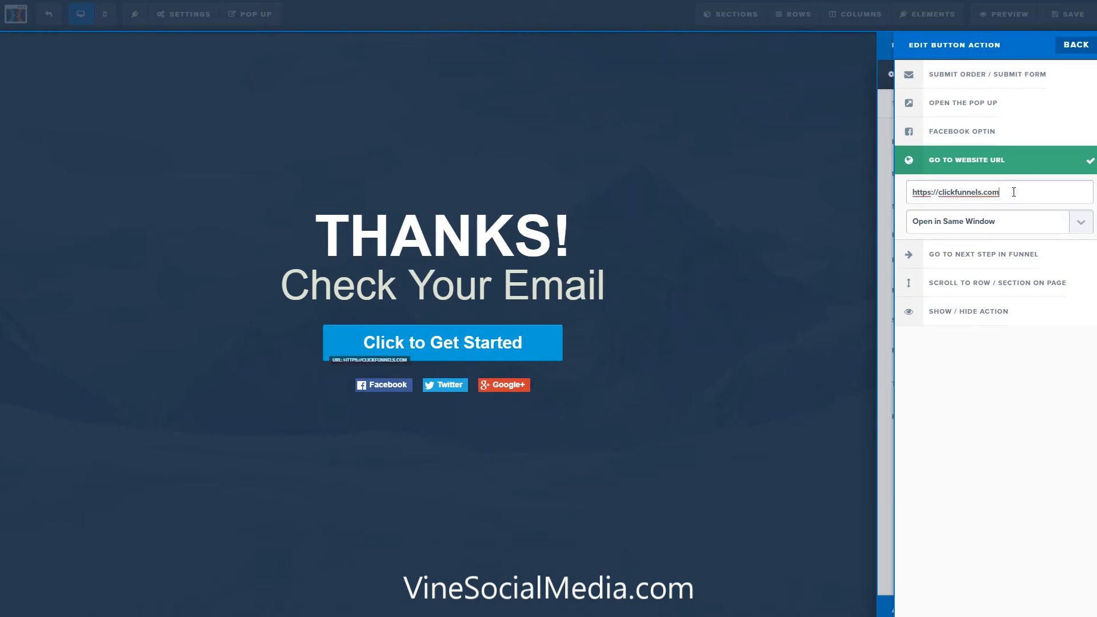
{"action": "left_click", "coordinate": [911, 358]}
{"action": "left_click", "coordinate": [763, 275]}
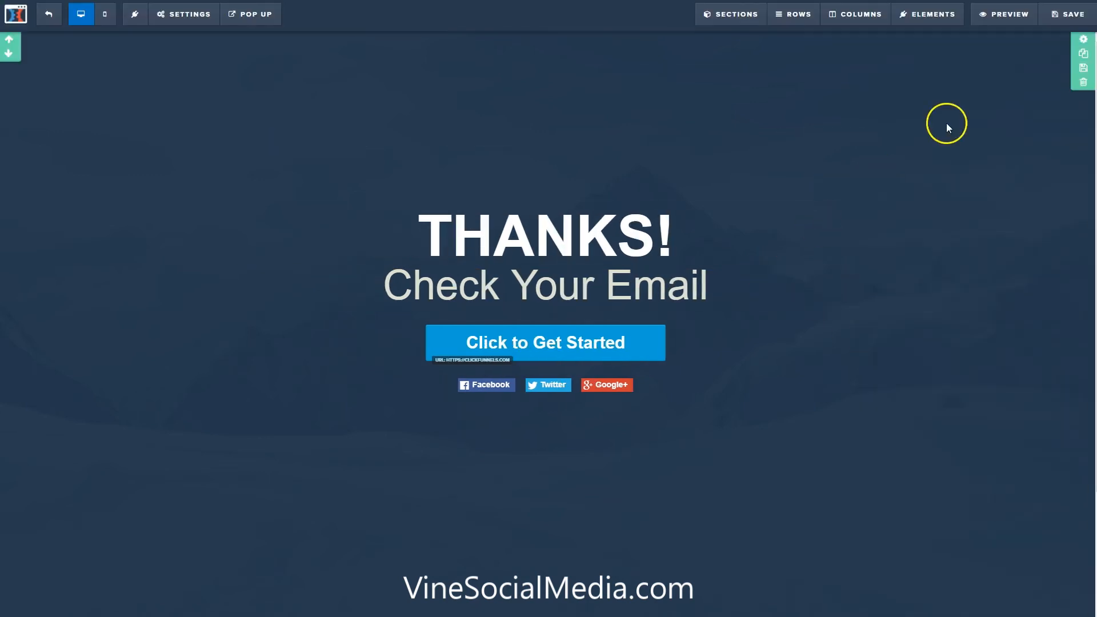
{"action": "left_click", "coordinate": [1054, 15]}
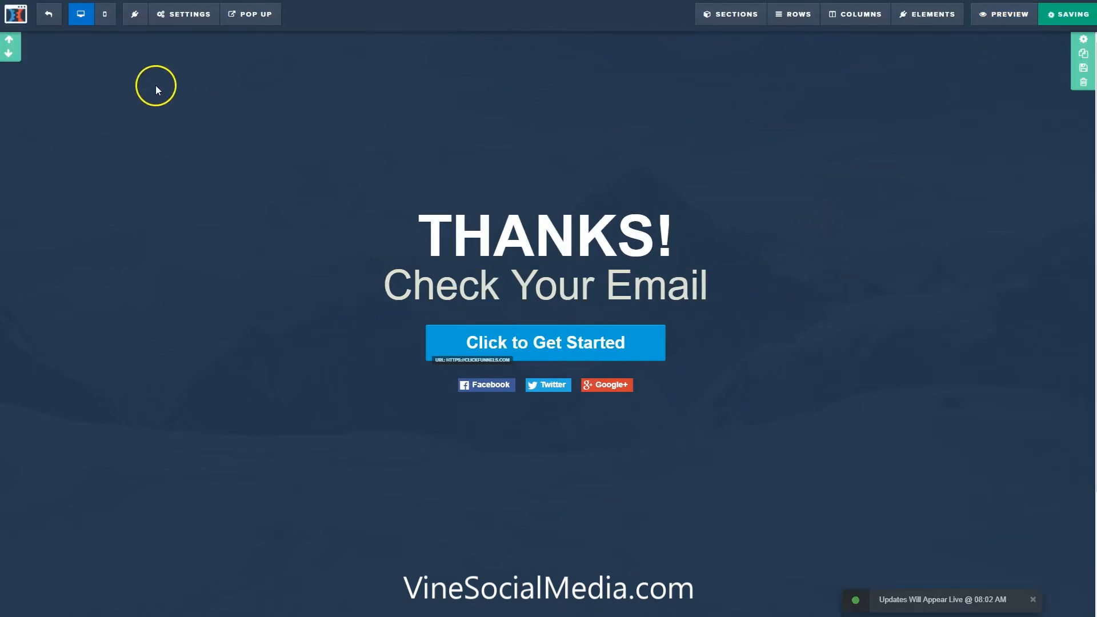
{"action": "left_click", "coordinate": [47, 15]}
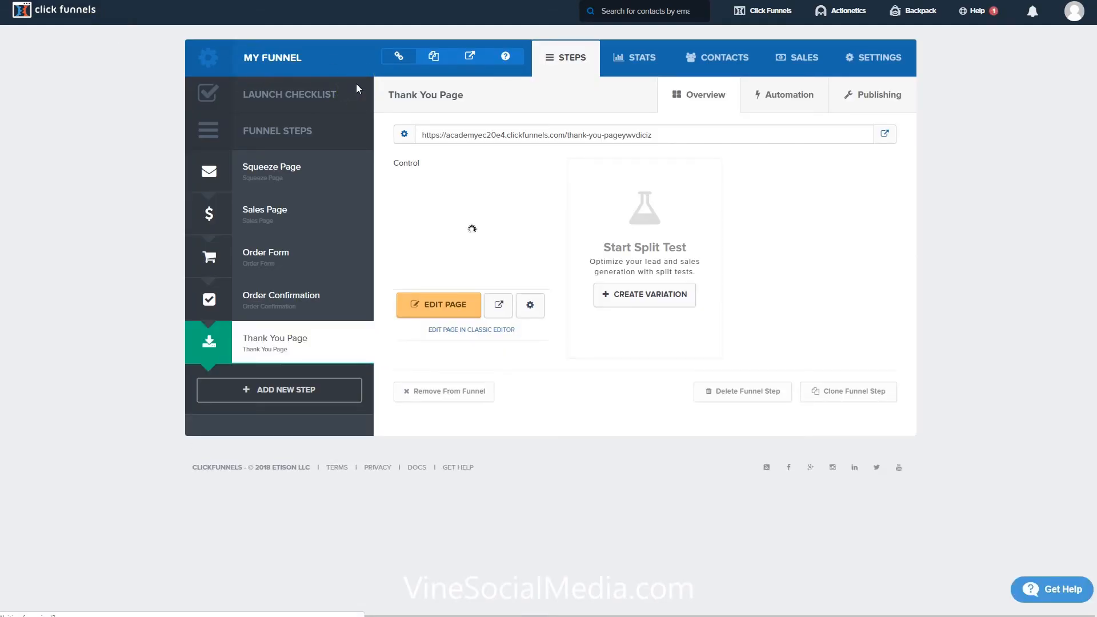
Review the Sales Page step, open the Squeeze Page step and select its page URL.
{"action": "left_click", "coordinate": [283, 212]}
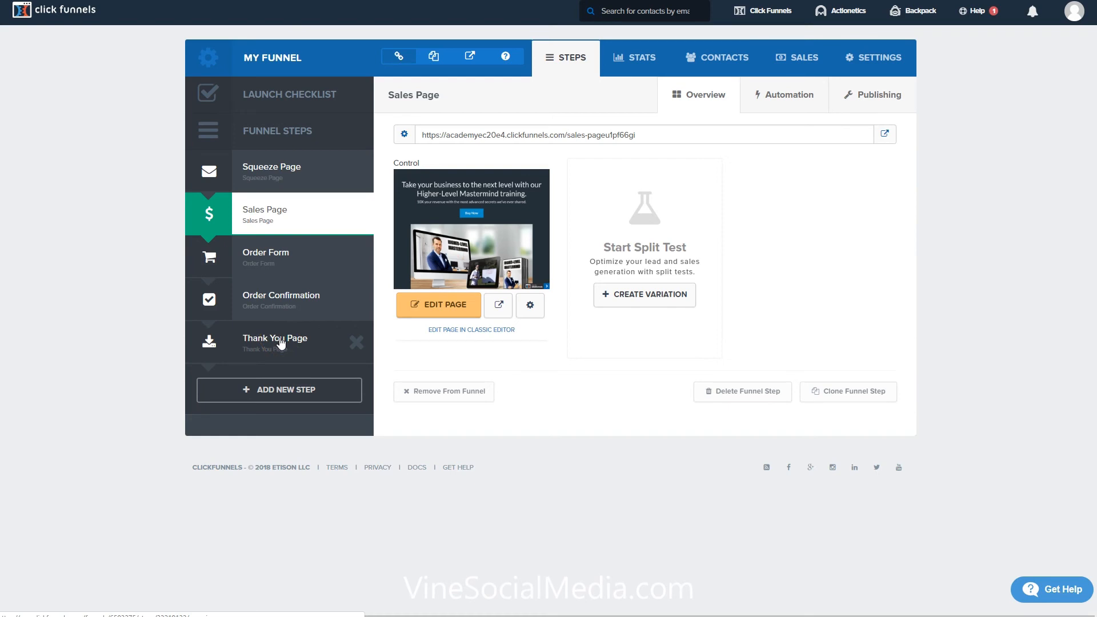
{"action": "left_click", "coordinate": [288, 166]}
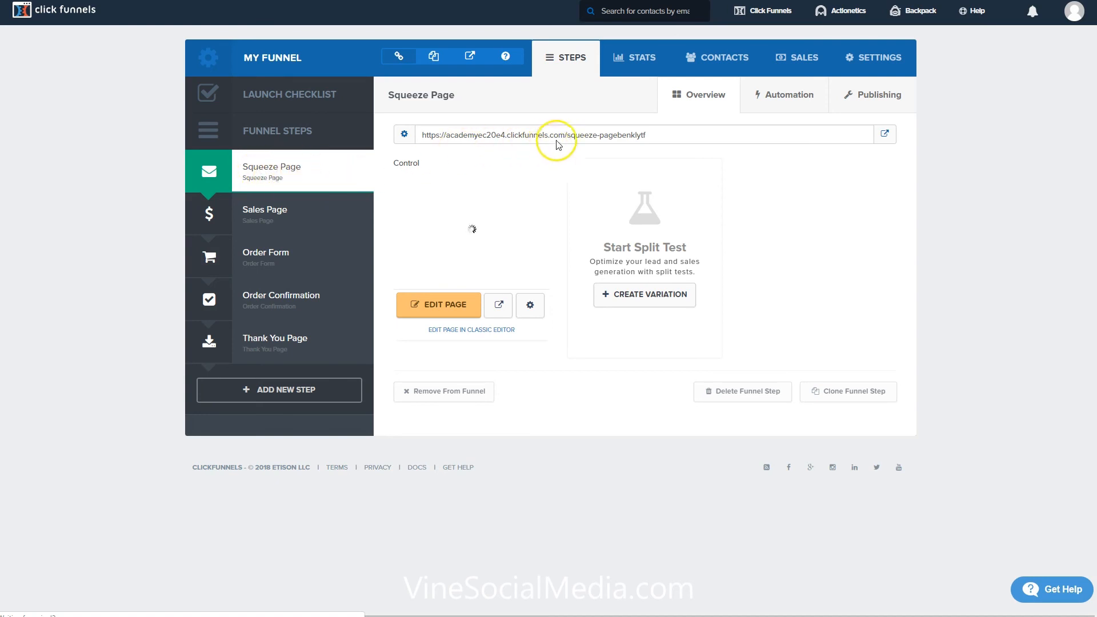
{"action": "left_click", "coordinate": [619, 135]}
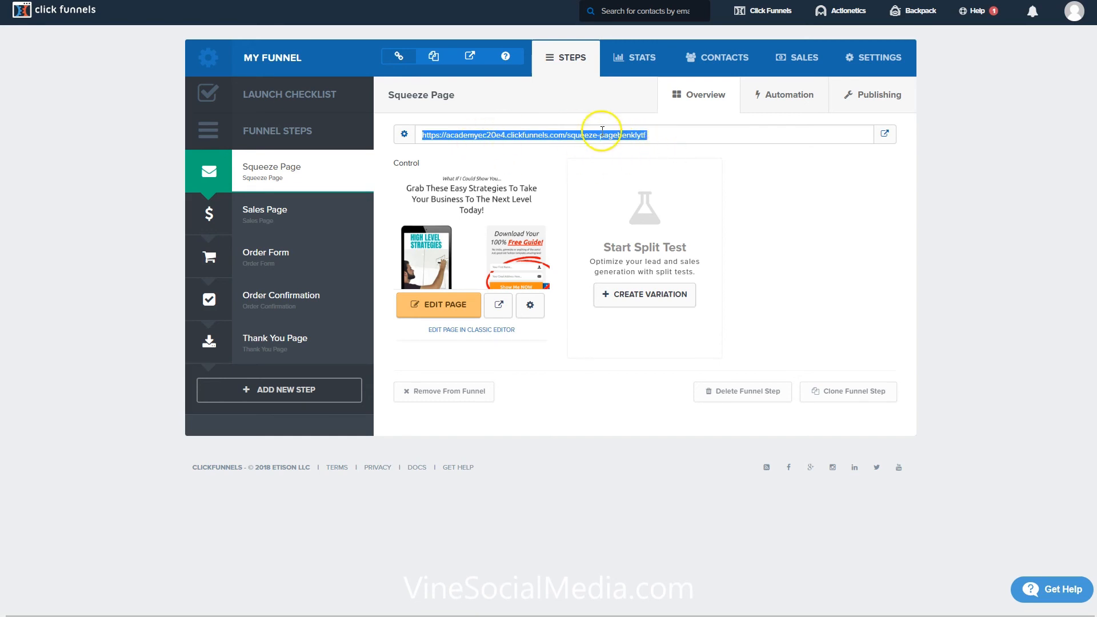